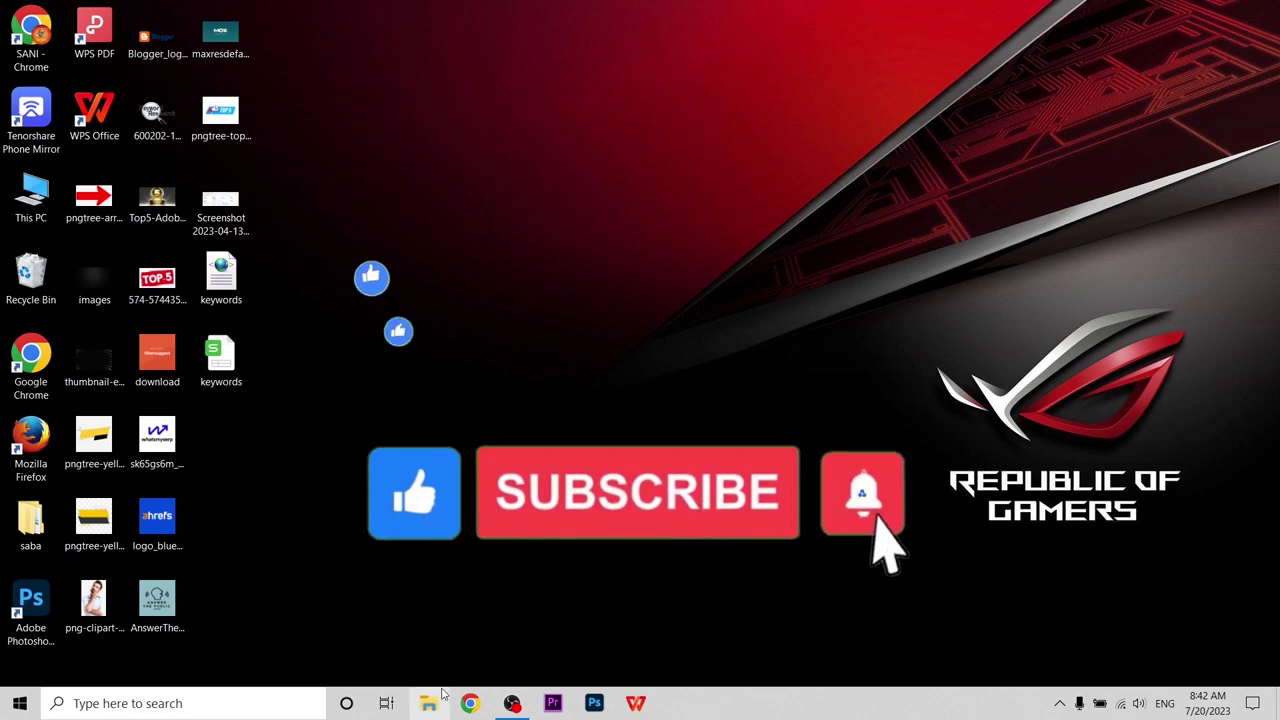
Step: Open Google Chrome maximized with the Person 1 profile and view the list of installed extensions
left_click(470, 703)
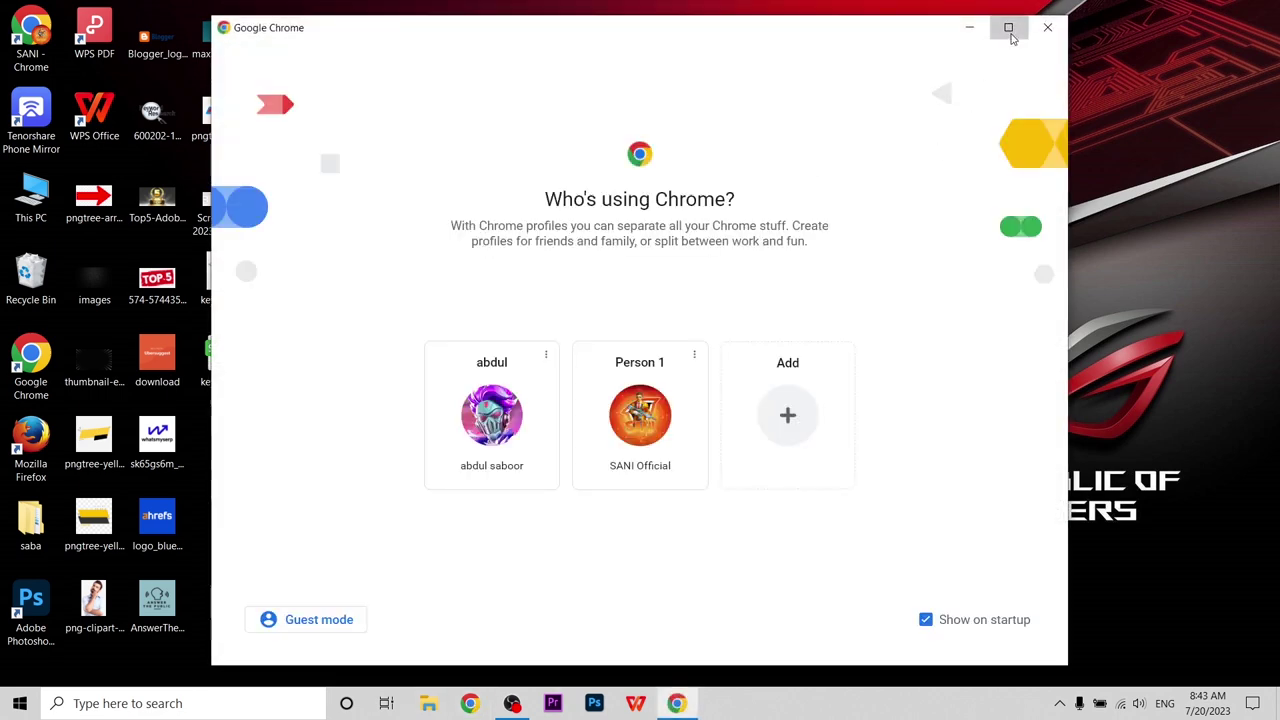
left_click(1005, 26)
left_click(577, 406)
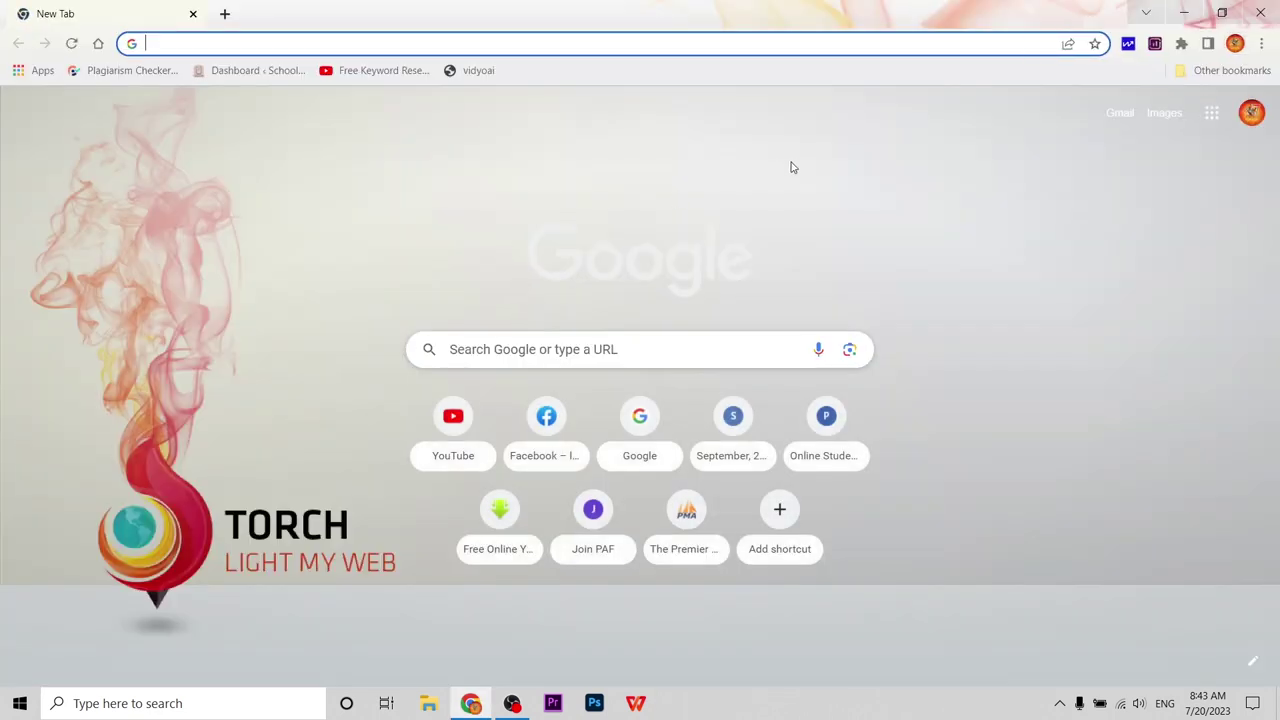
left_click(1181, 43)
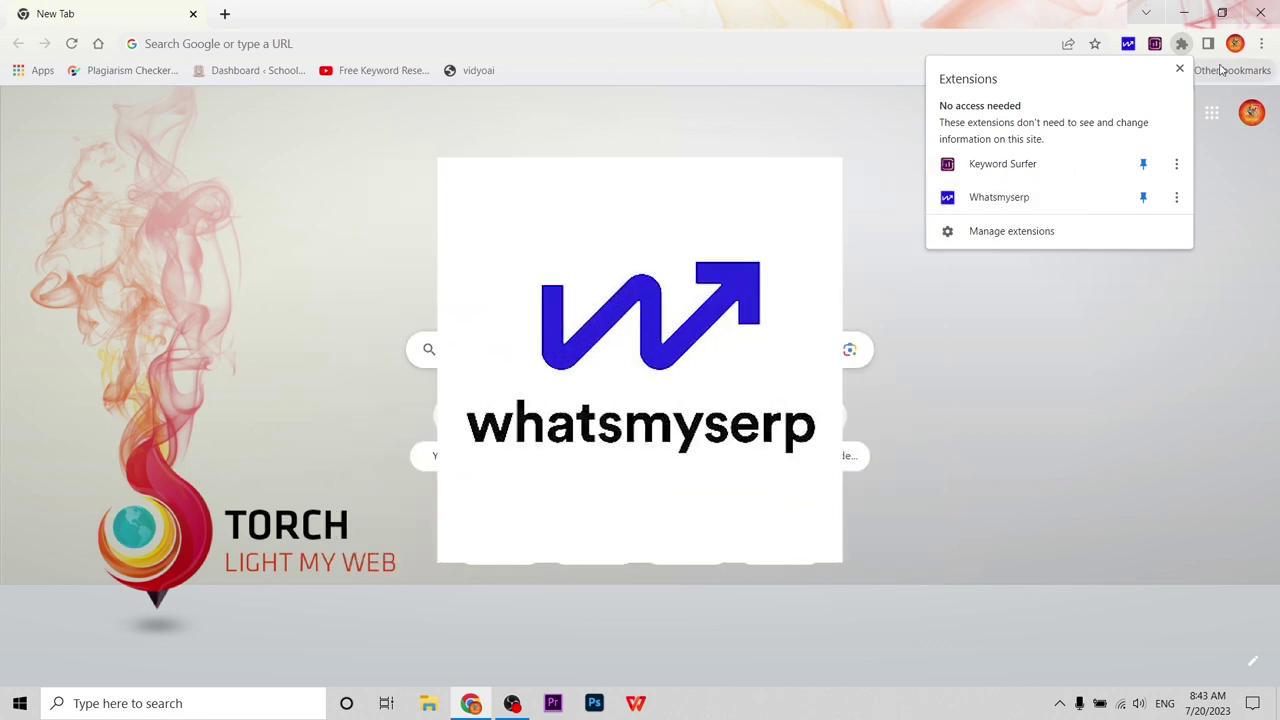
left_click(756, 158)
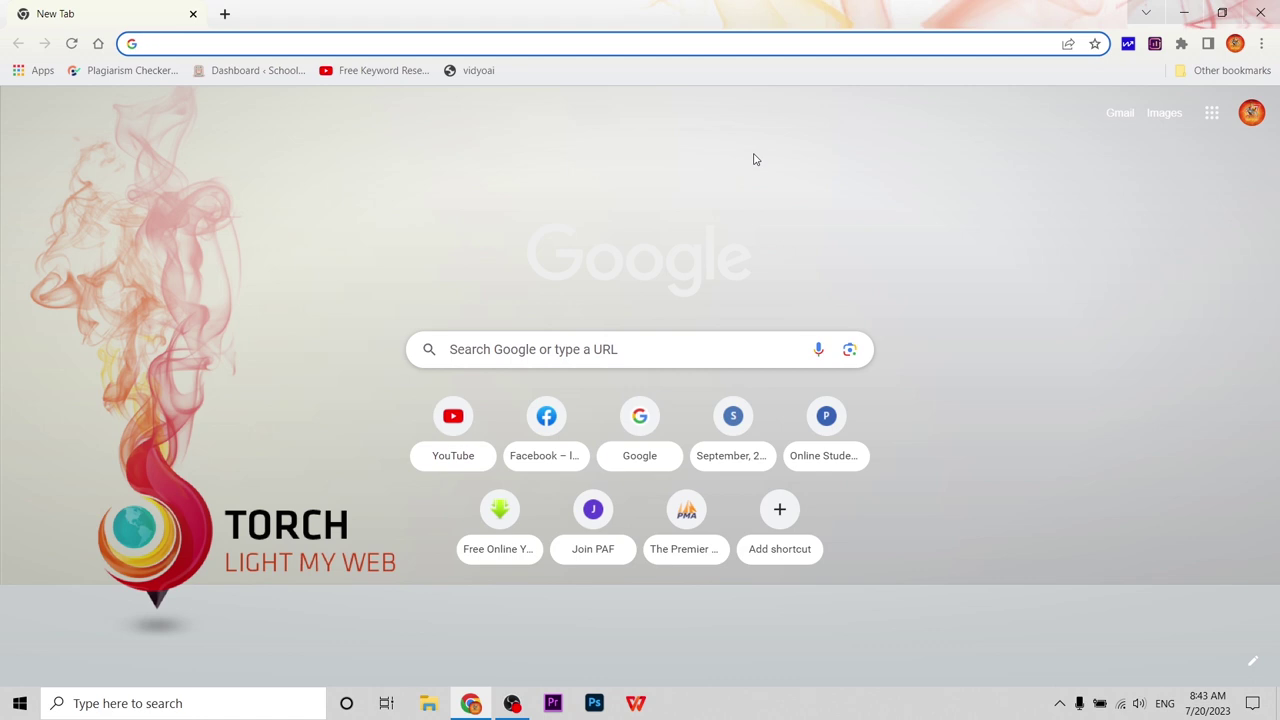
Step: Search Google for "german shepherd dog training commands"
left_click(536, 346)
type("german shepherd dog training commands")
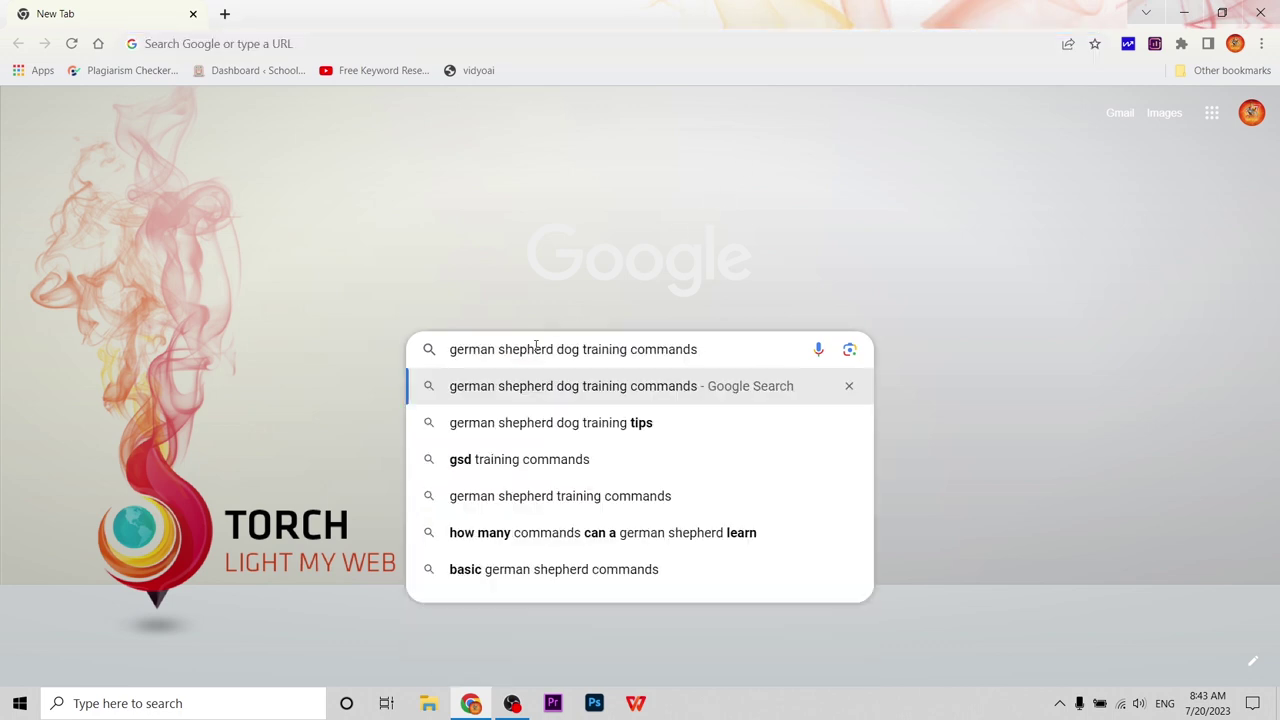
key("Return")
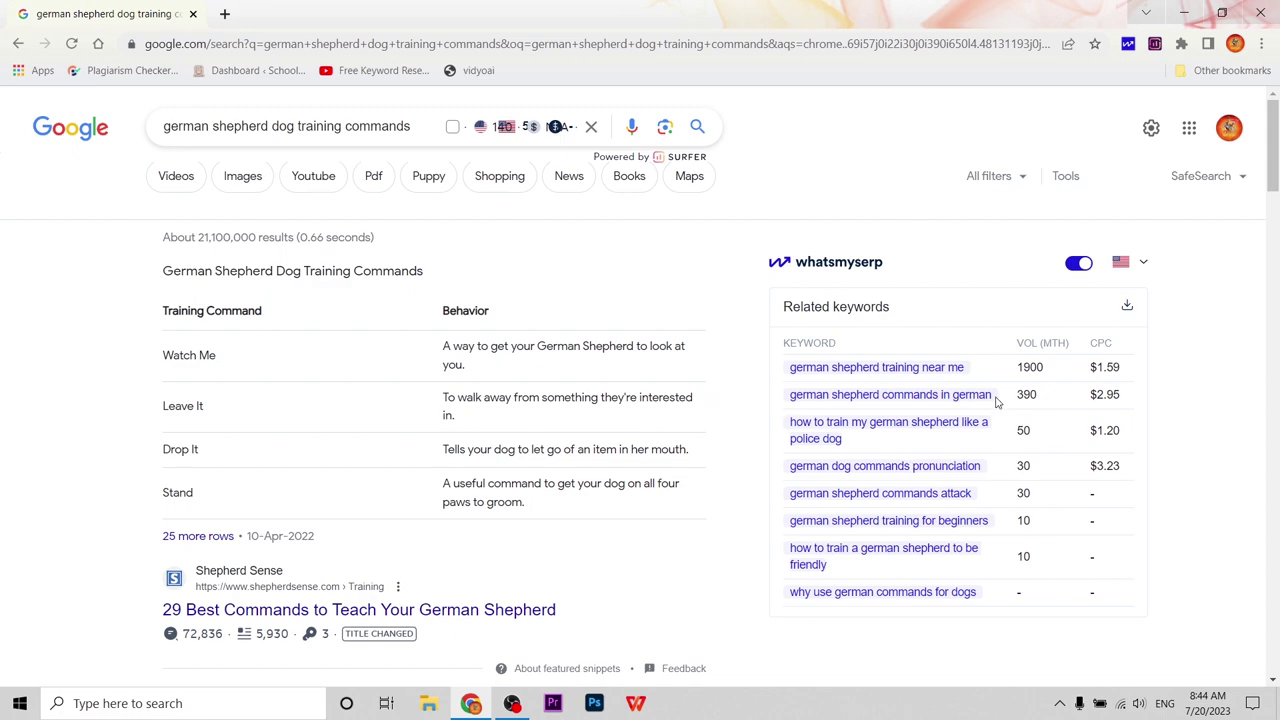
Step: Examine the Whatsmyserp related keywords and the Keyword Surfer keyword ideas on the results page
scroll(905, 400, "down", 3)
scroll(910, 230, "up", 3)
scroll(603, 376, "down", 1)
scroll(605, 375, "down", 20)
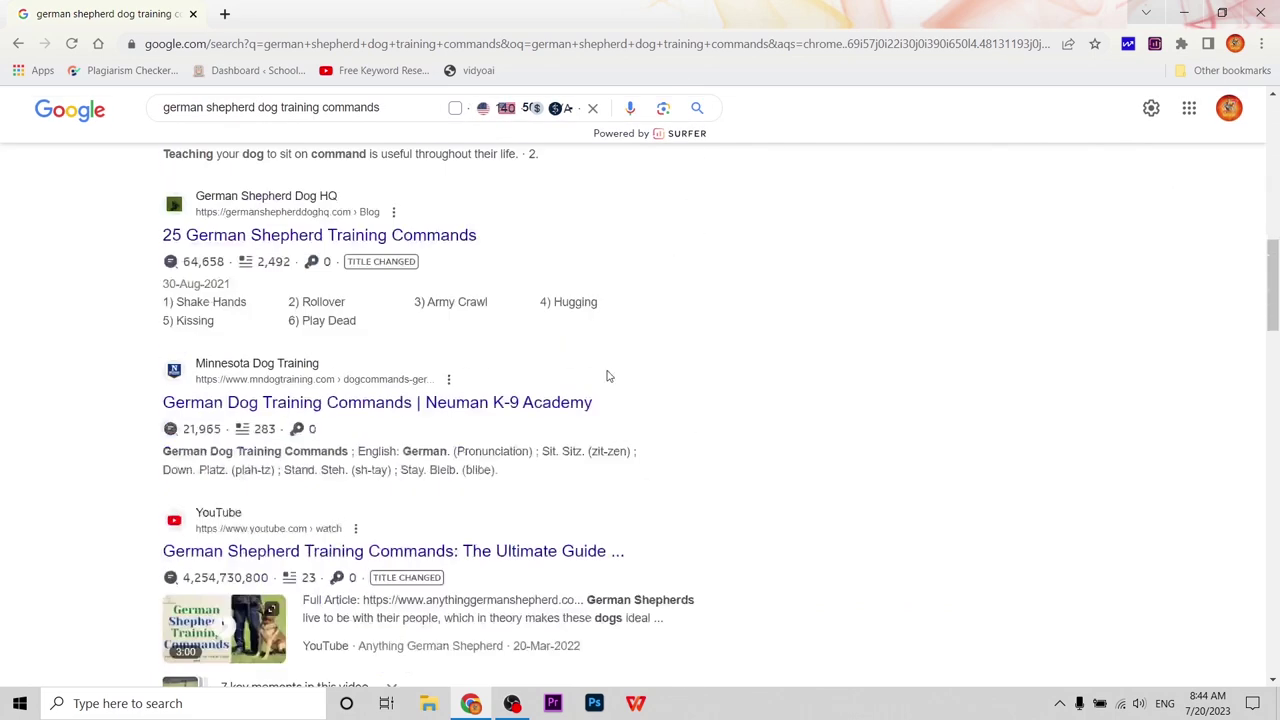
scroll(615, 372, "down", 2)
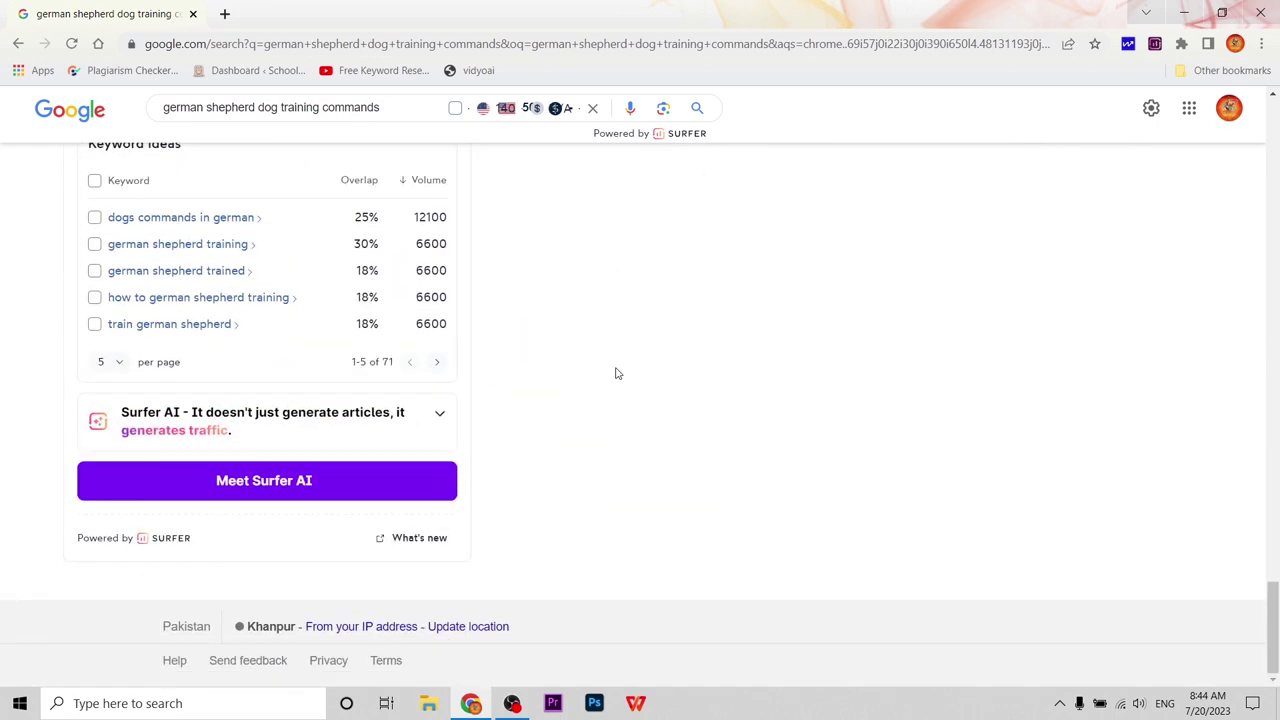
scroll(177, 334, "up", 1)
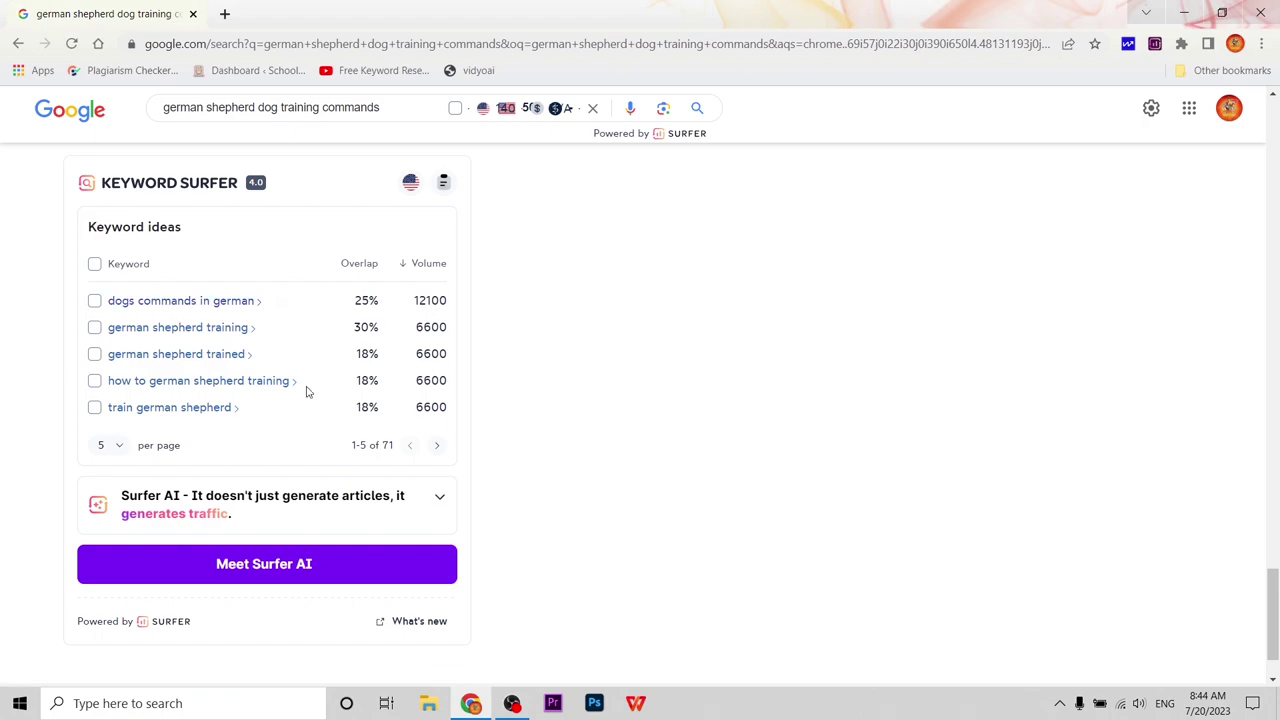
left_click(1272, 340)
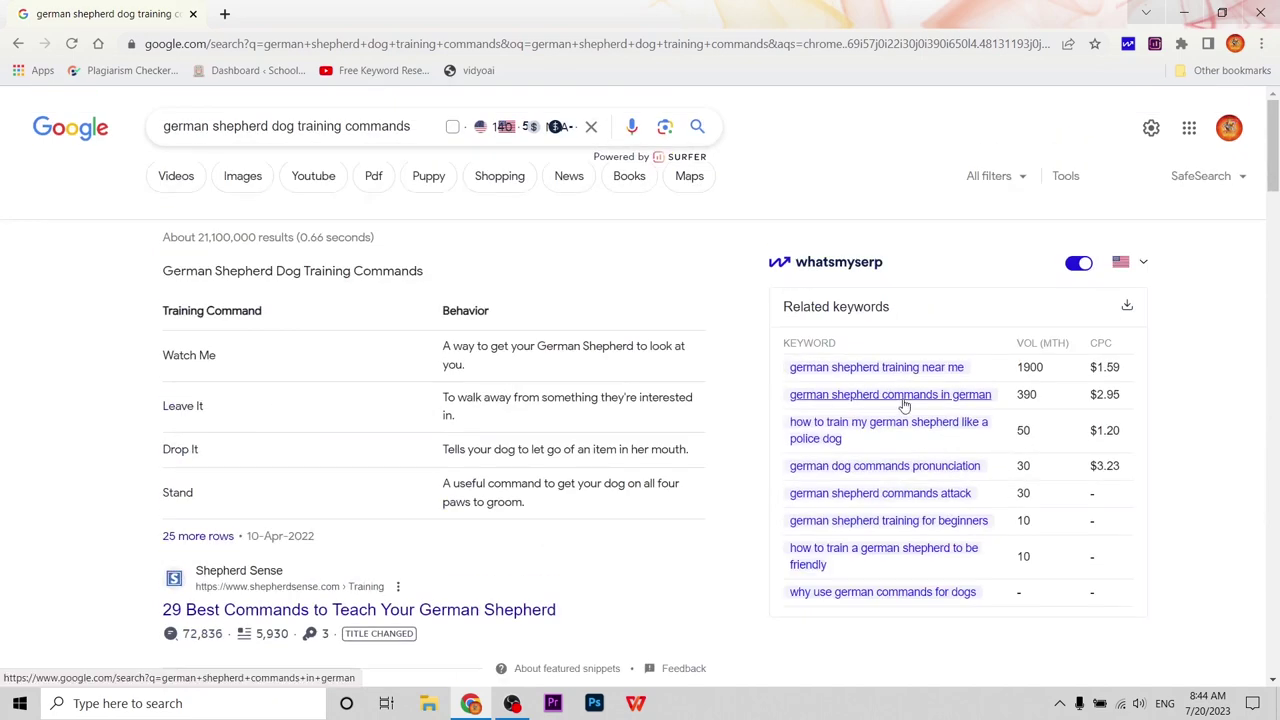
Step: Open the keywords spreadsheet from the desktop in WPS Office and review its KGR criteria and column headings
key("super+d")
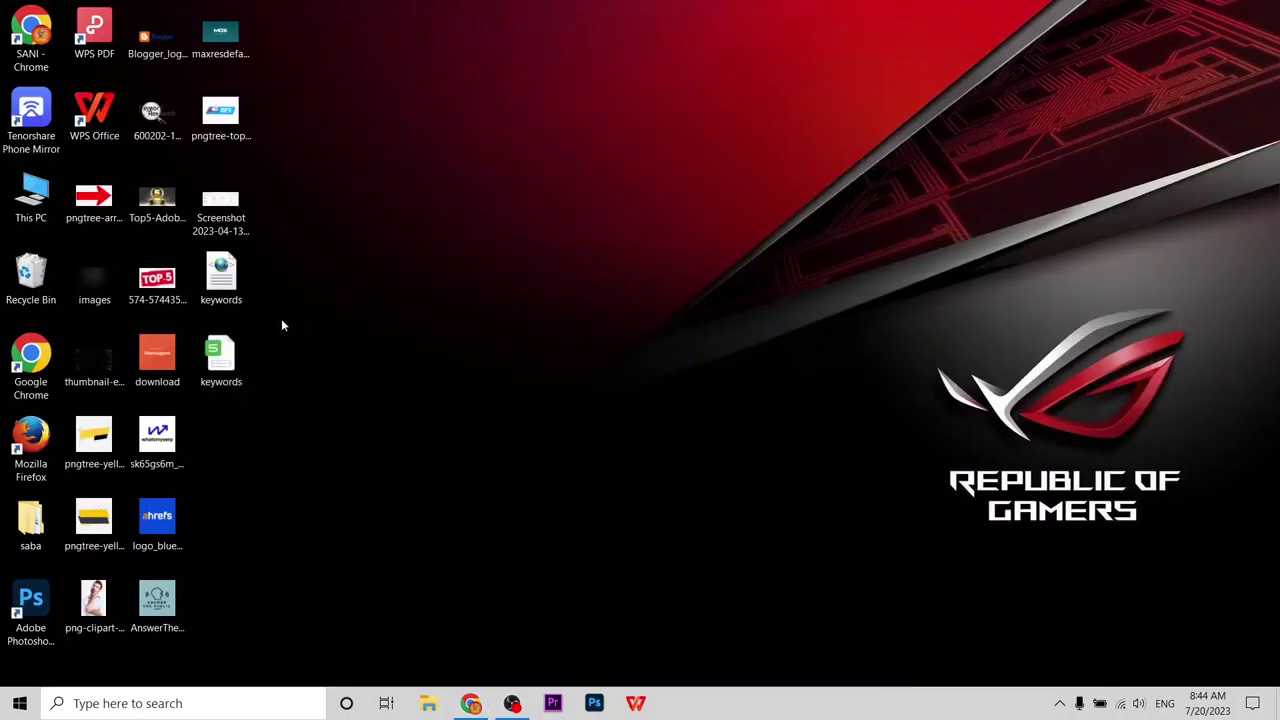
double_click(213, 350)
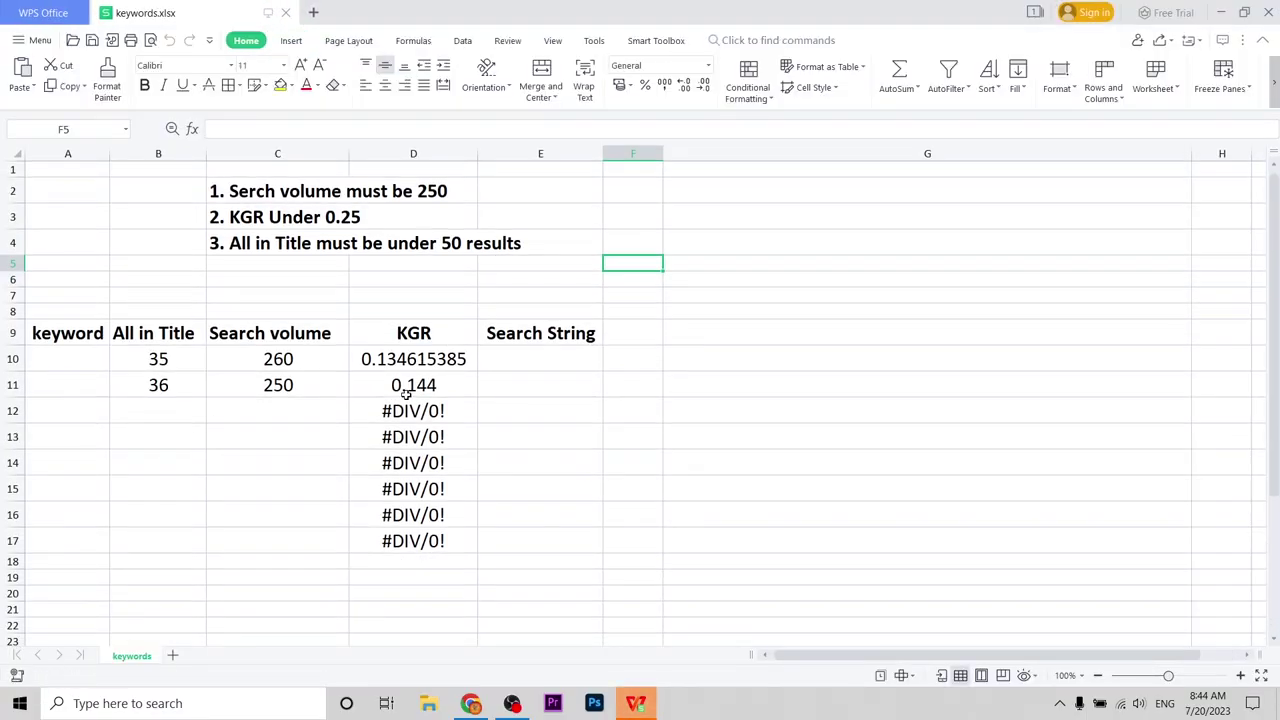
scroll(404, 396, "down", 2)
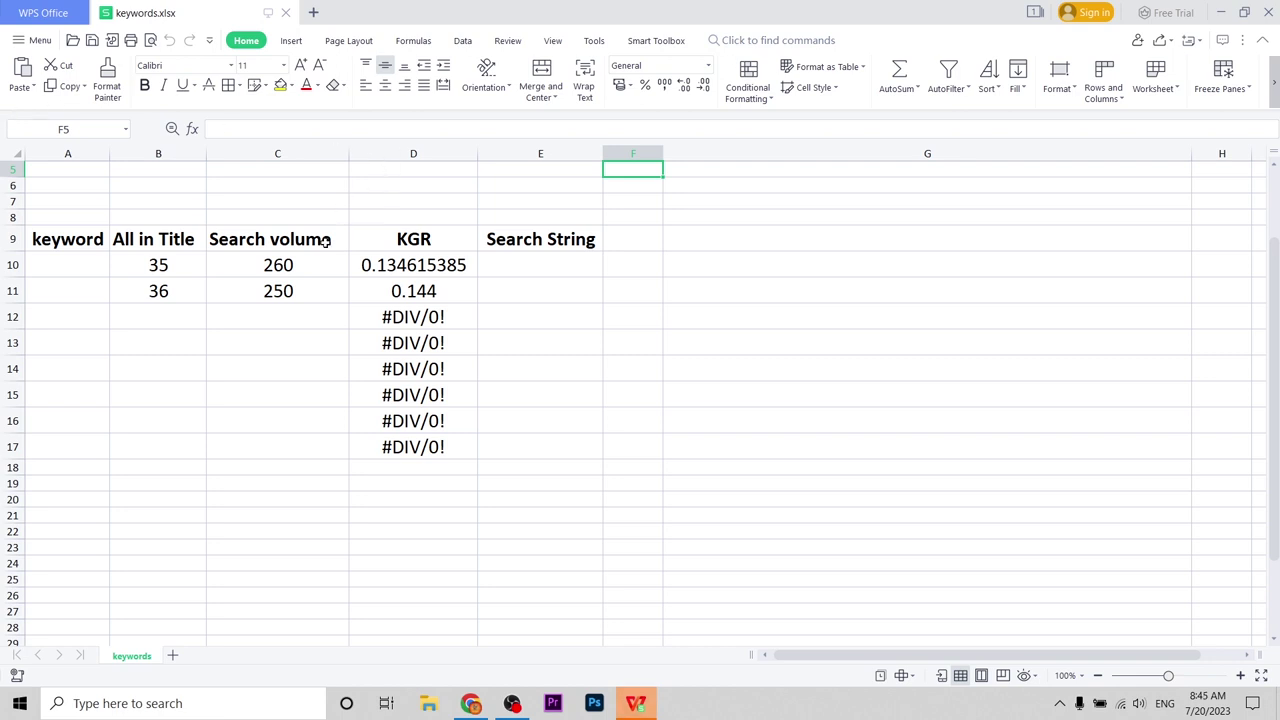
key("alt+Tab")
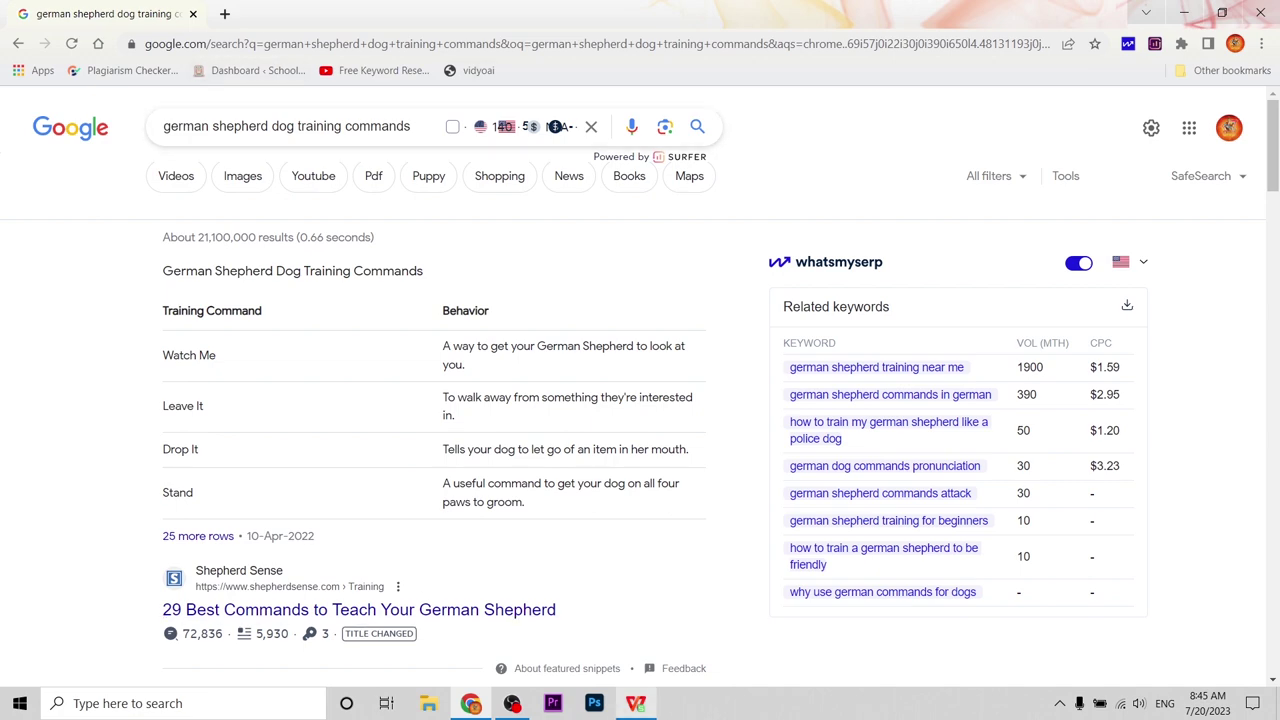
Step: Clear the sample All in Title and Search volume values from rows 10 and 11 of the keywords sheet
key("alt+Tab")
scroll(332, 332, "up", 2)
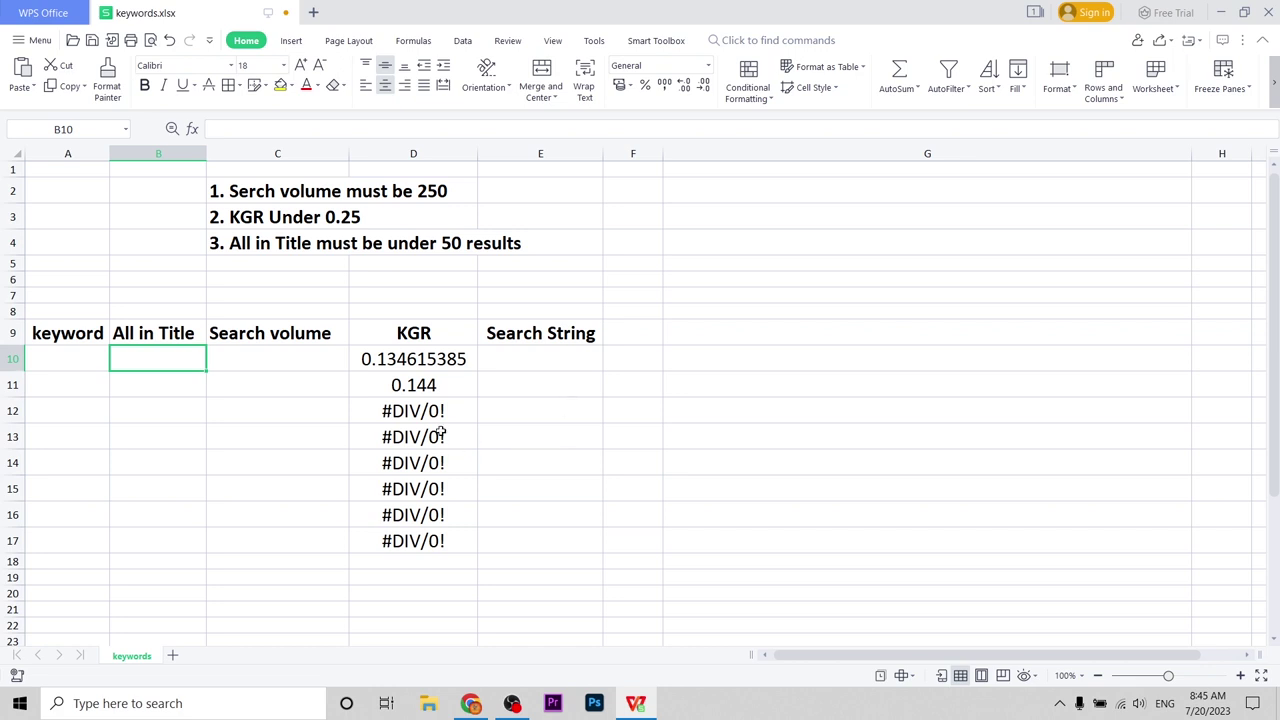
left_click(434, 411)
key("Tab")
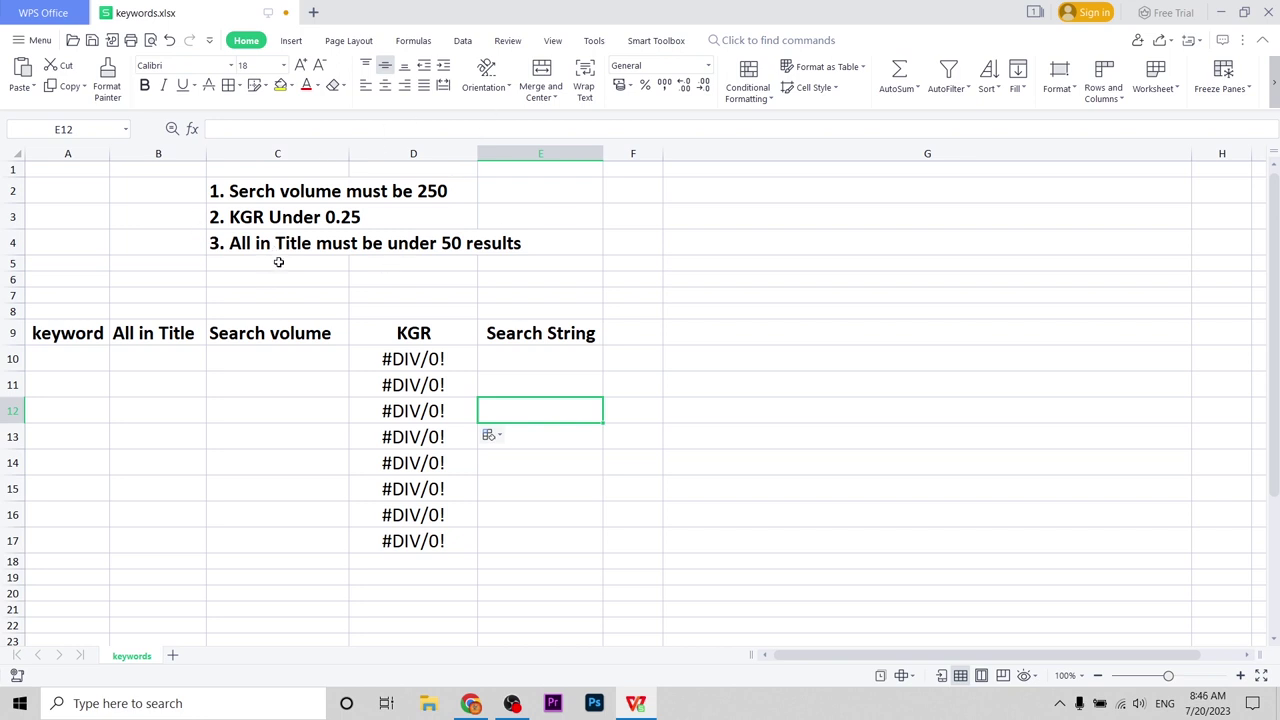
left_click(150, 335)
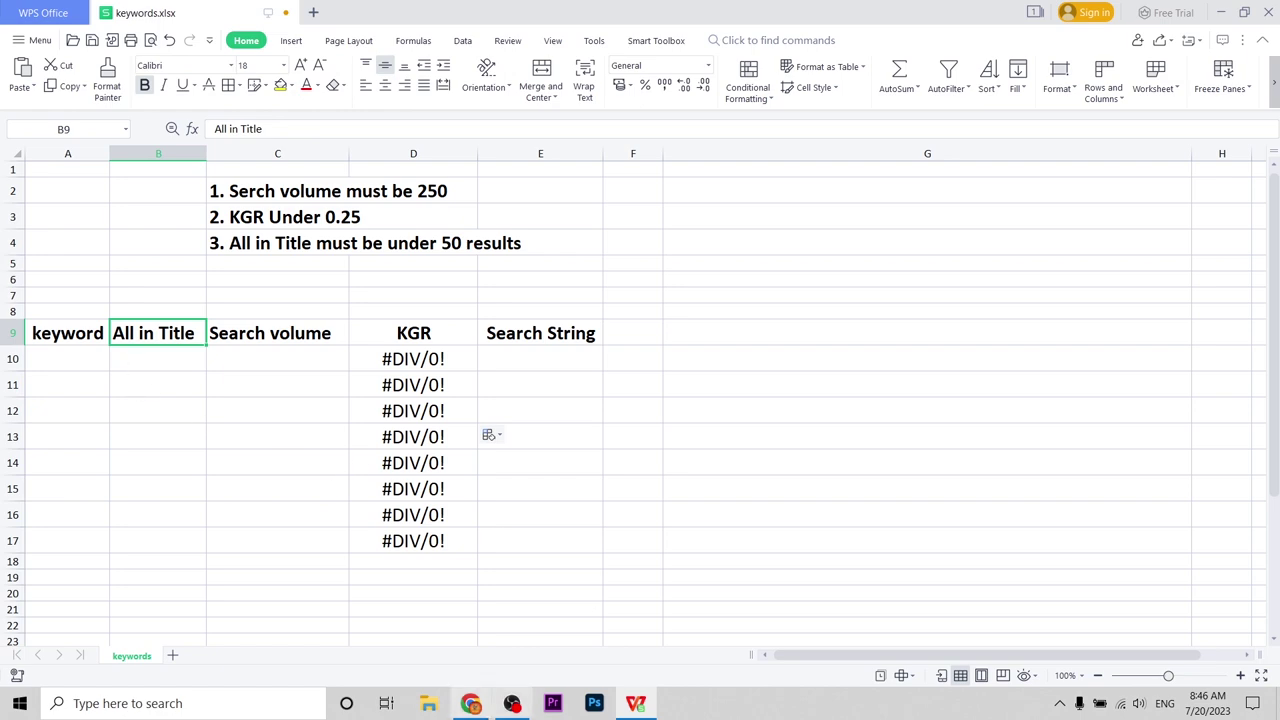
Step: Check the keyword's search volume in Chrome and enter 140 as the Search volume in cell C10 of the WPS sheet
left_click(471, 704)
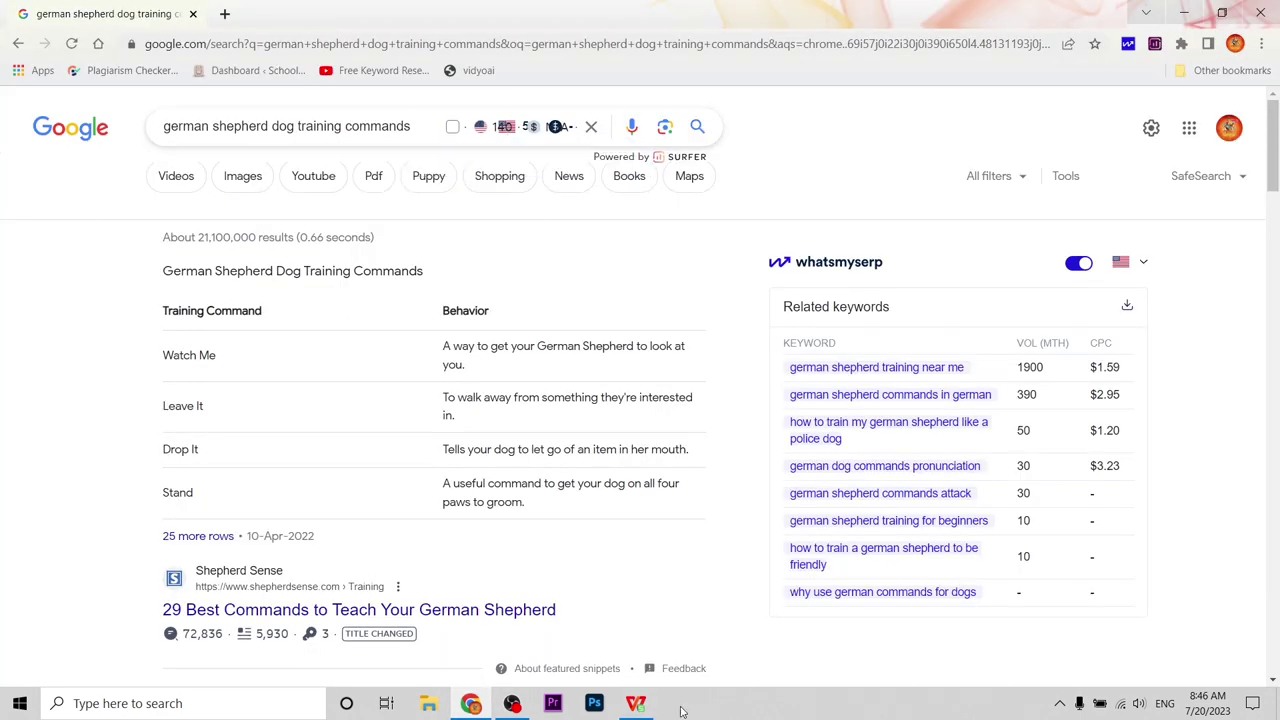
left_click(637, 704)
left_click(254, 356)
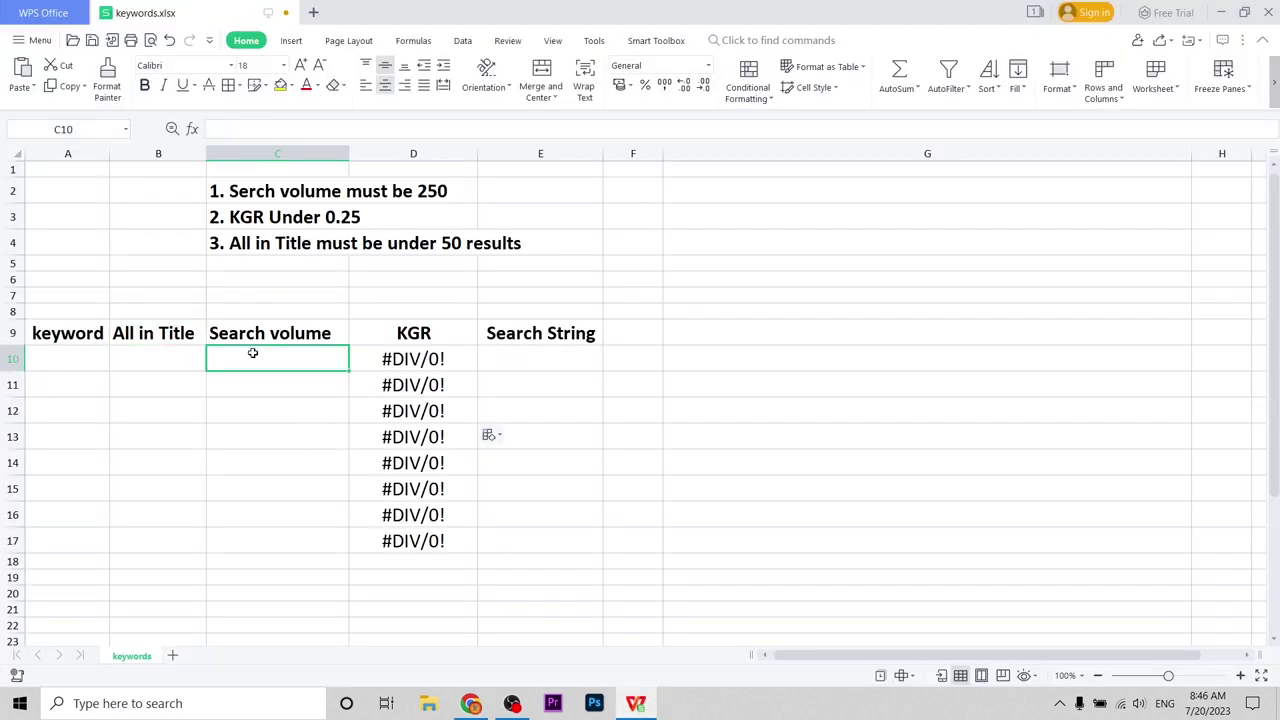
type("140")
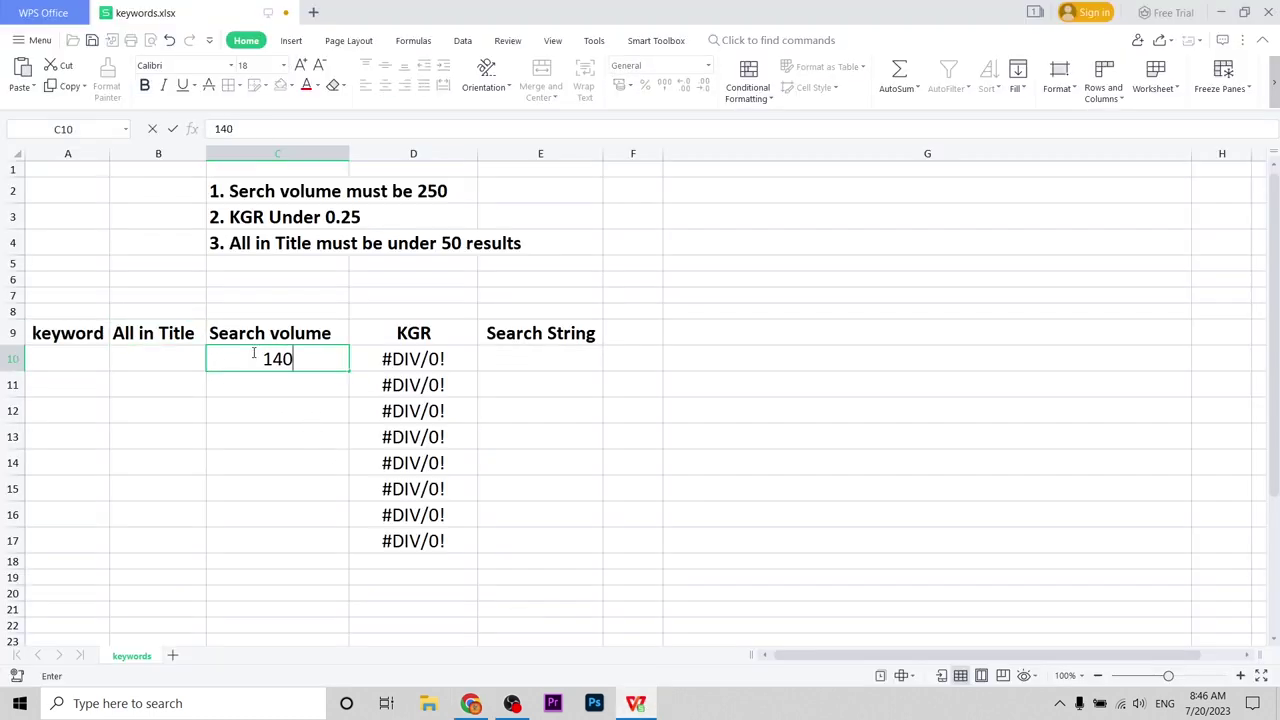
Step: Switch to Chrome and search Google for "allintitle:german shepherd dog training commands"
left_click(470, 703)
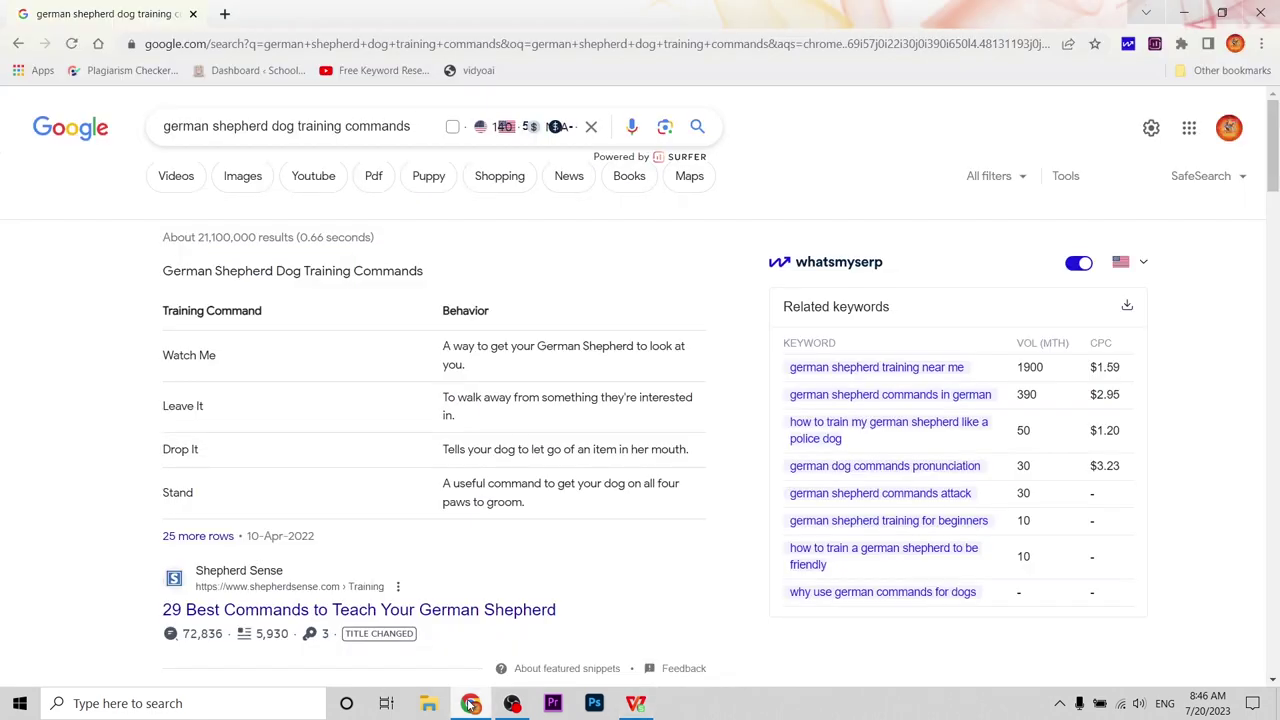
left_click(163, 126)
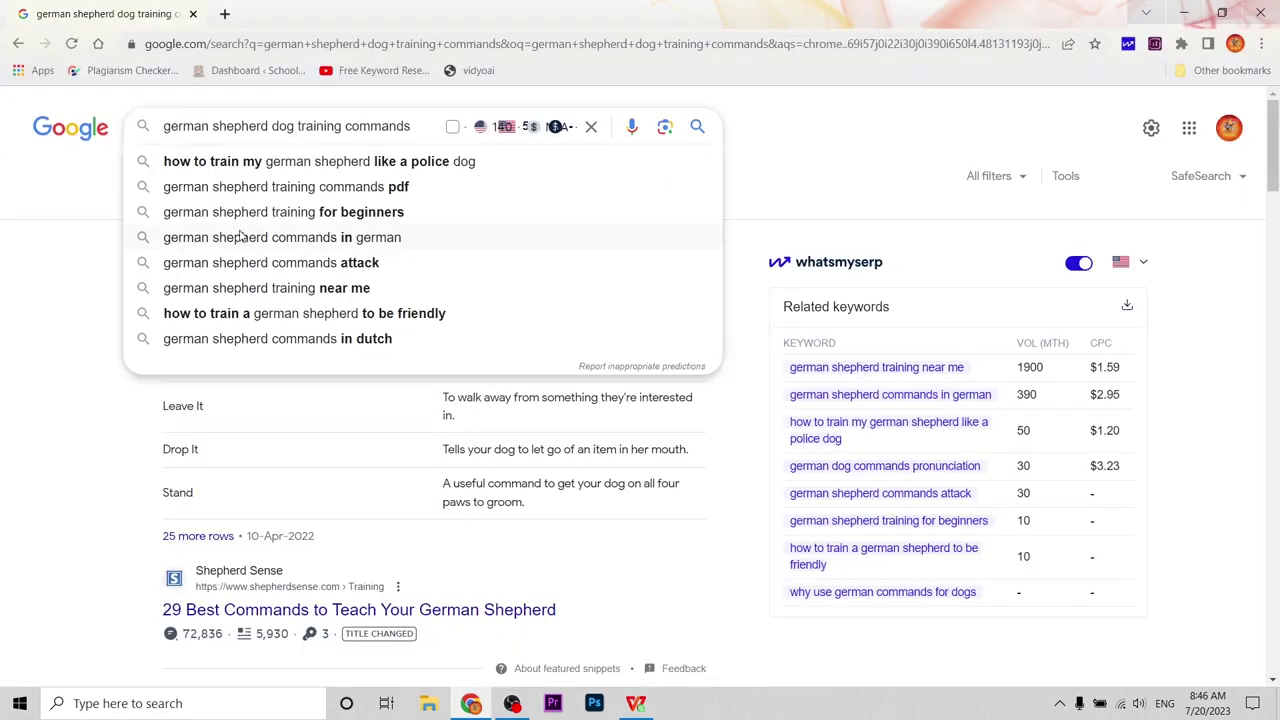
type("allint")
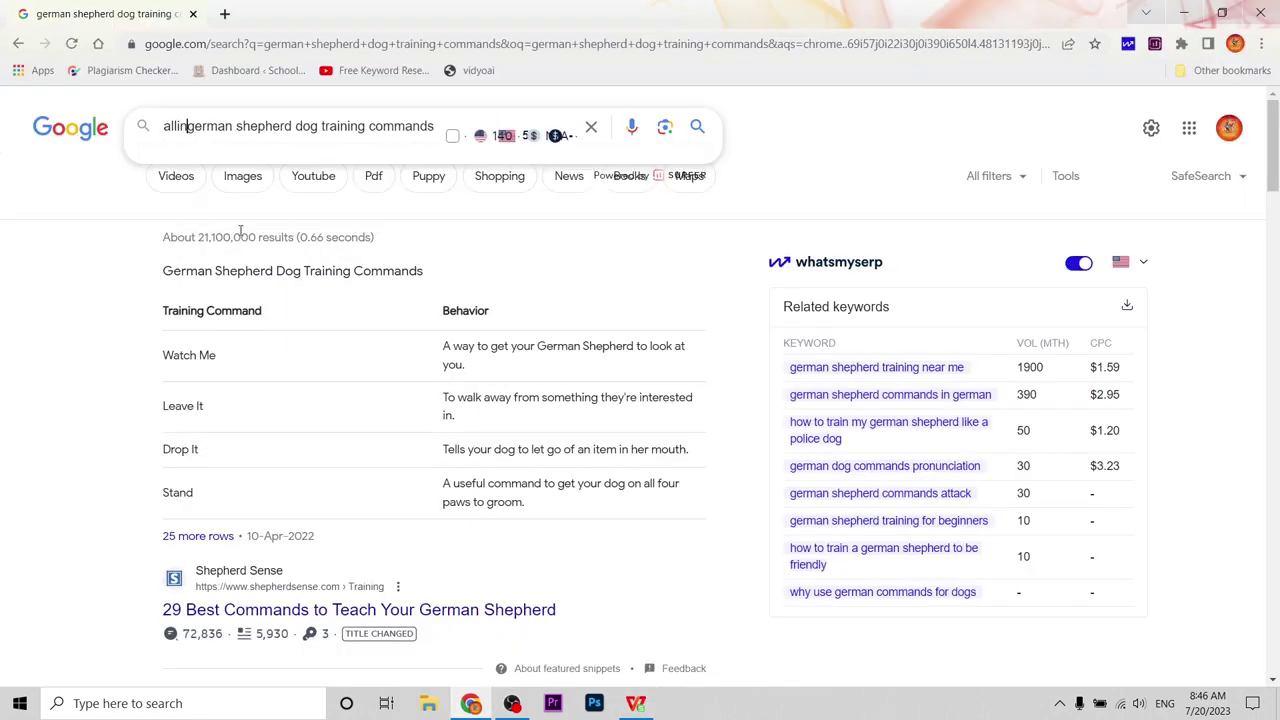
type("itle:")
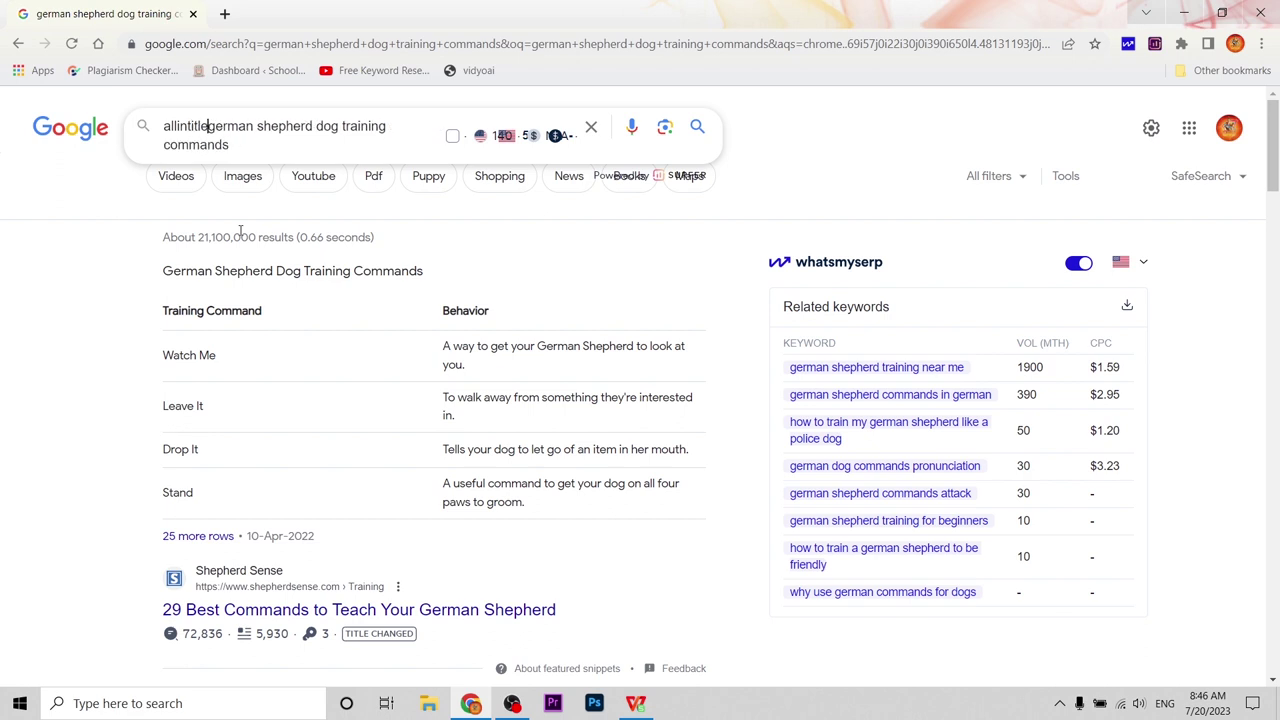
key("Return")
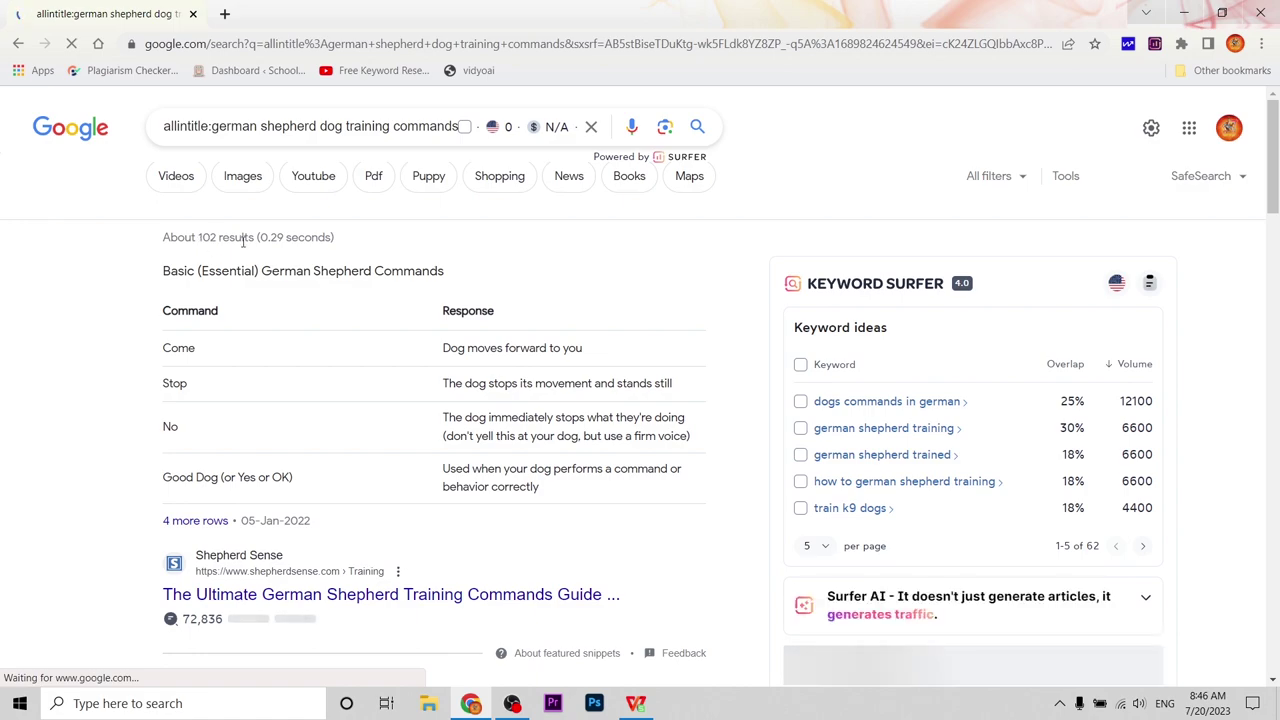
Step: Go to page 4, the last page of the allintitle search results
scroll(270, 312, "down", 4)
scroll(270, 312, "down", 20)
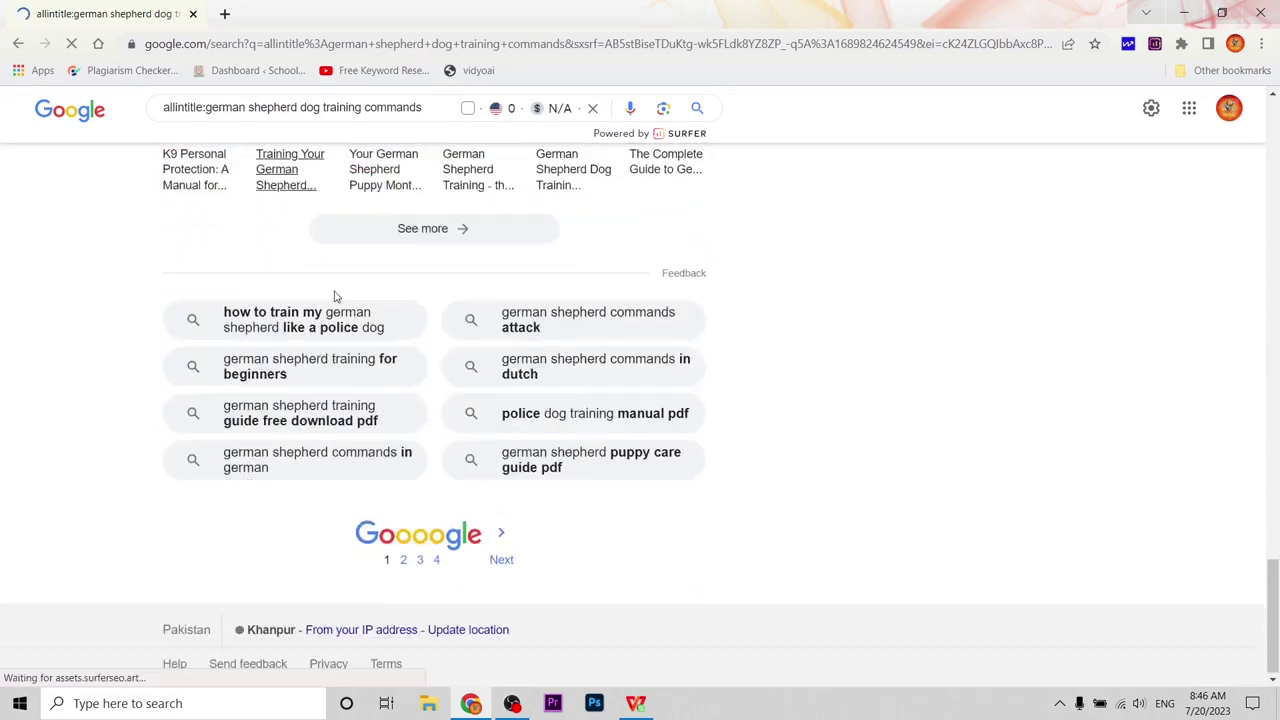
scroll(468, 283, "up", 4)
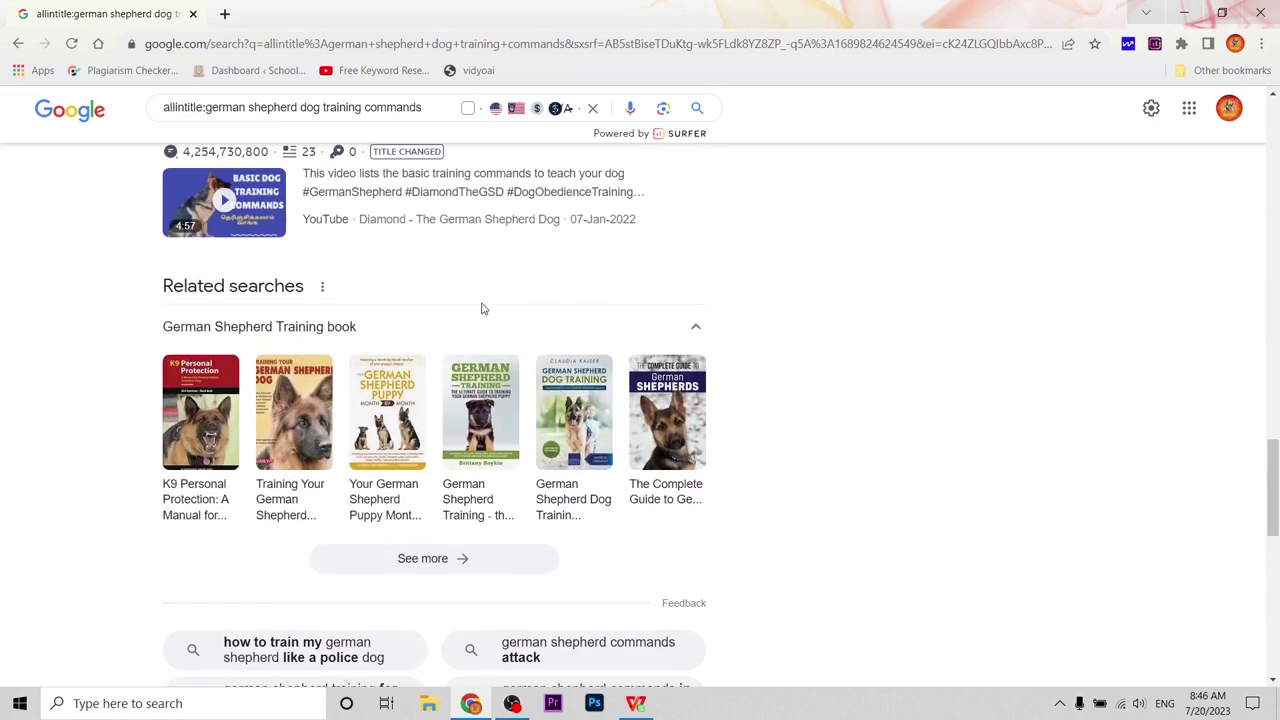
scroll(480, 306, "down", 5)
scroll(494, 305, "down", 4)
scroll(517, 226, "up", 4)
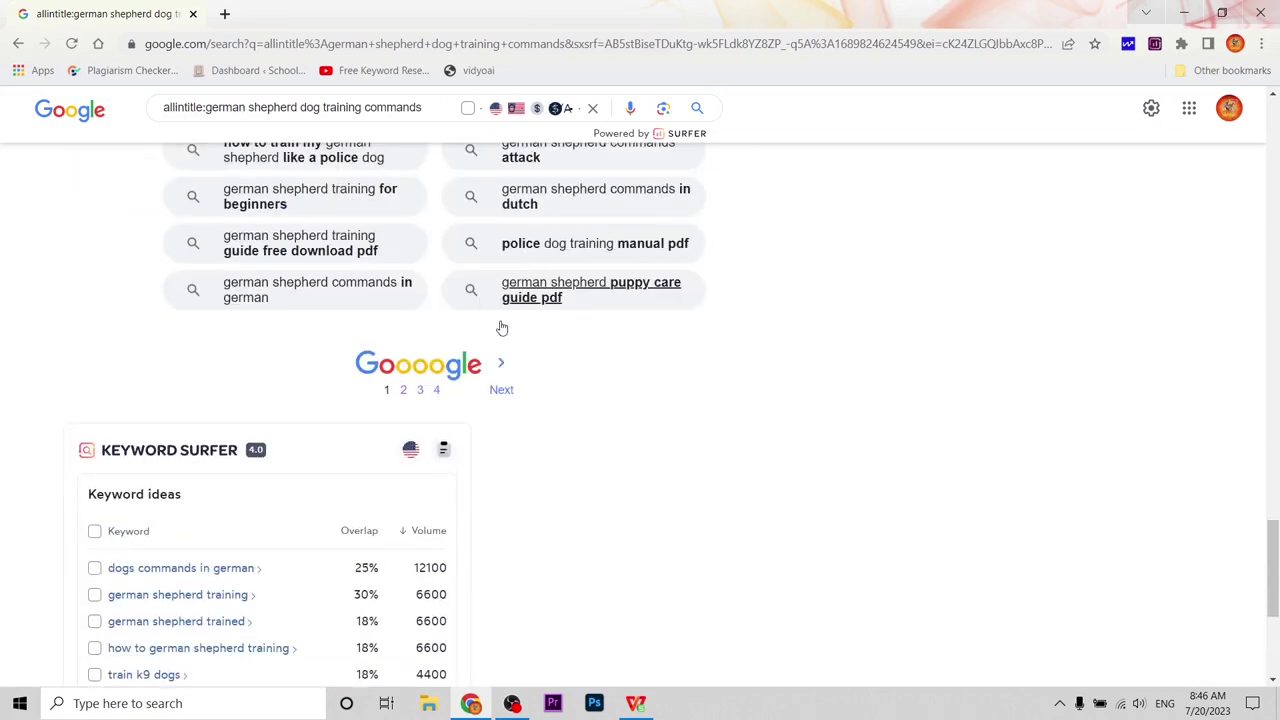
left_click(440, 392)
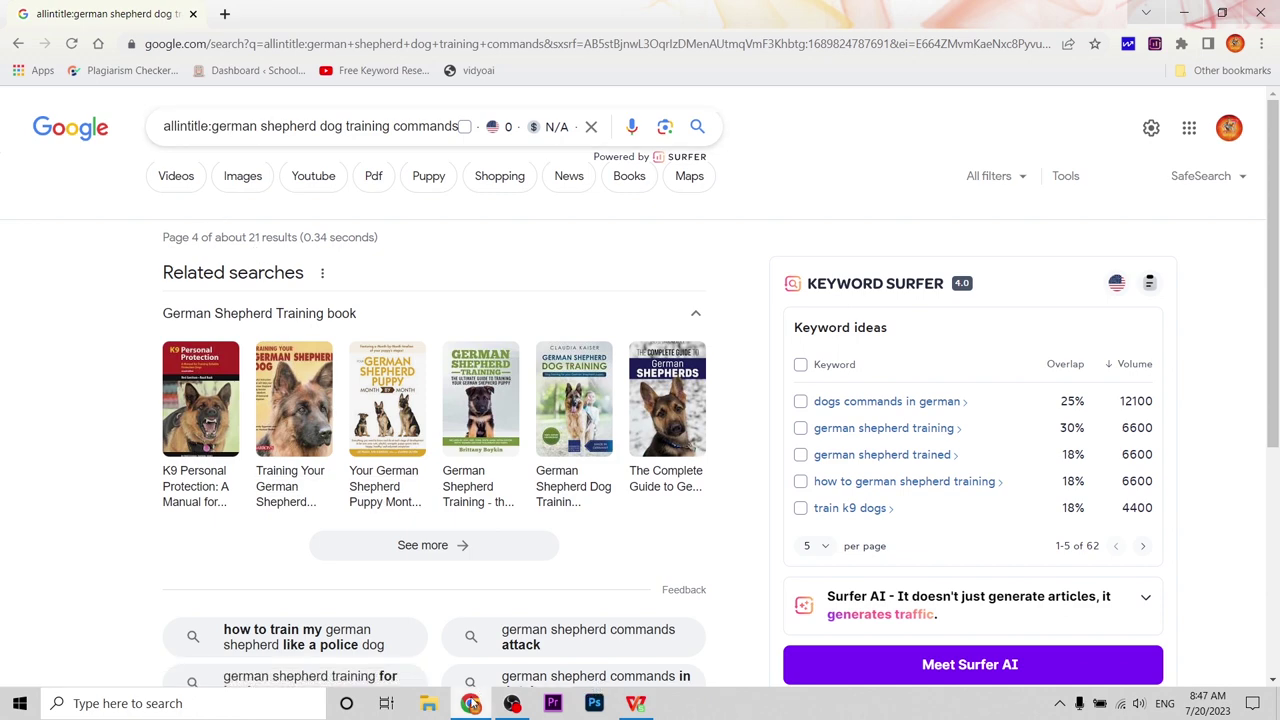
Step: In the WPS sheet, enter 21 as the All in Title value in B10 and clear the KGR cells in rows 11 to 17
left_click(638, 702)
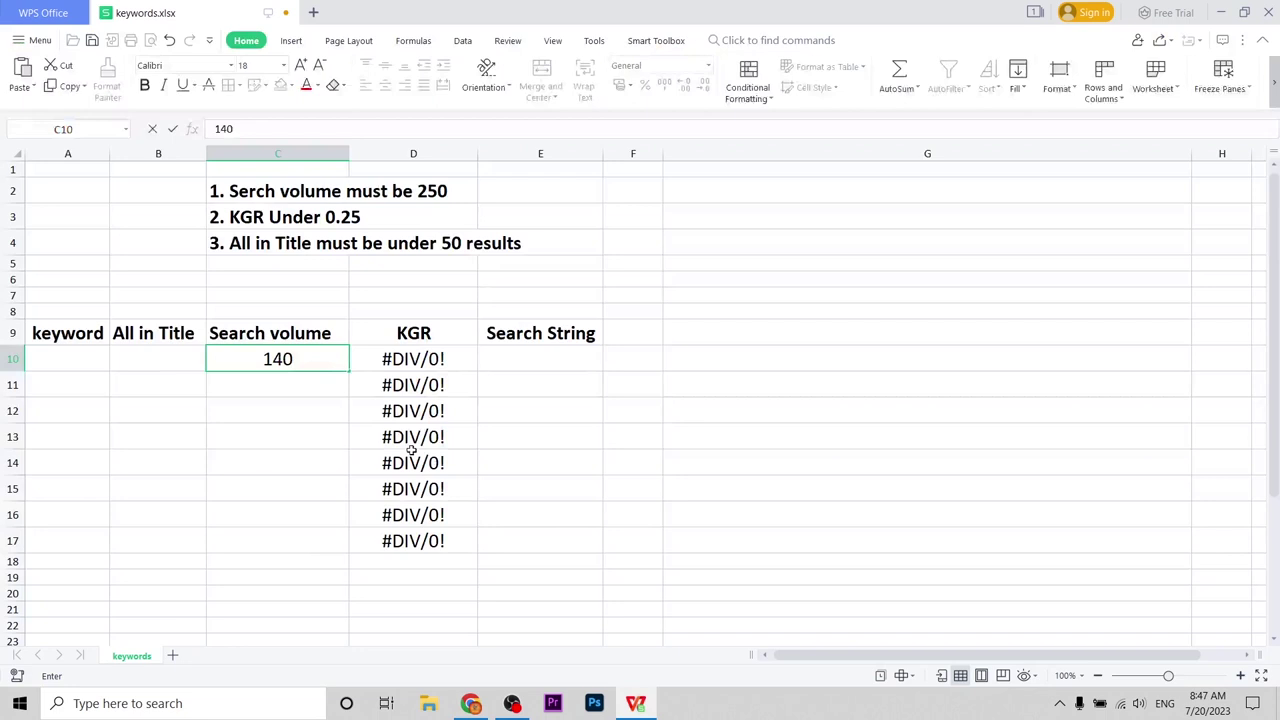
left_click(164, 352)
type("21")
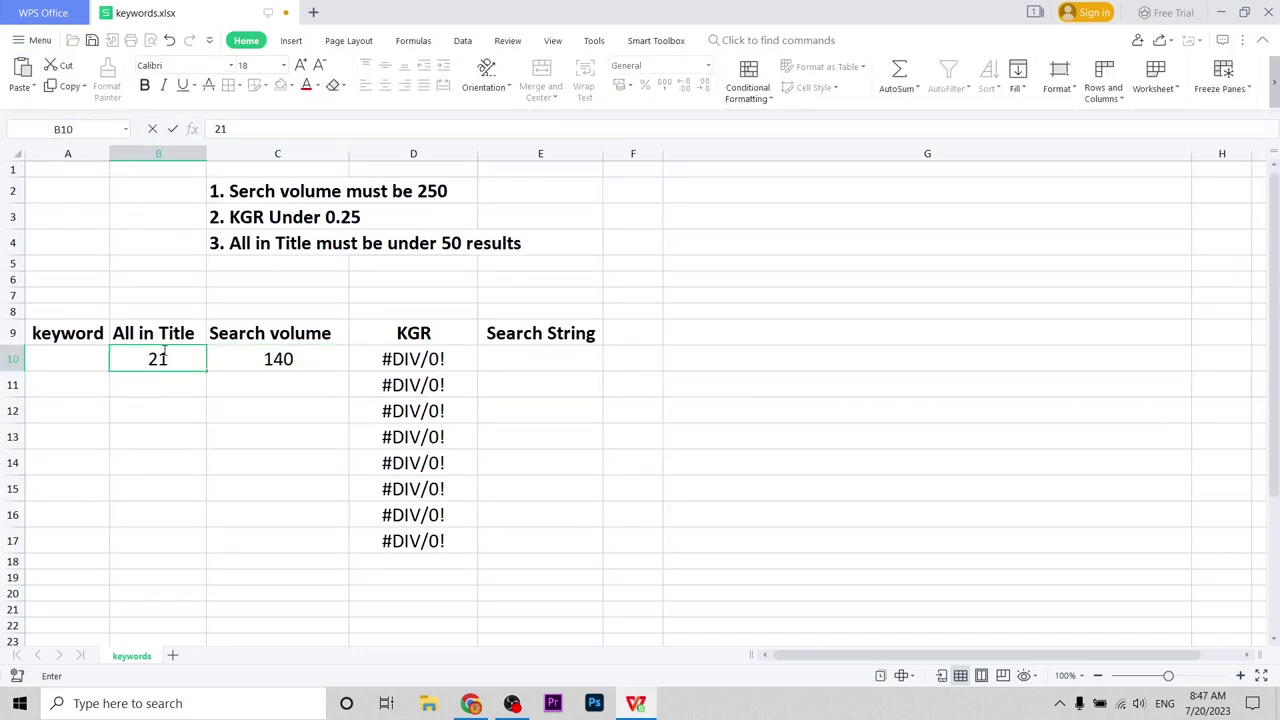
key("Return")
left_click(381, 365)
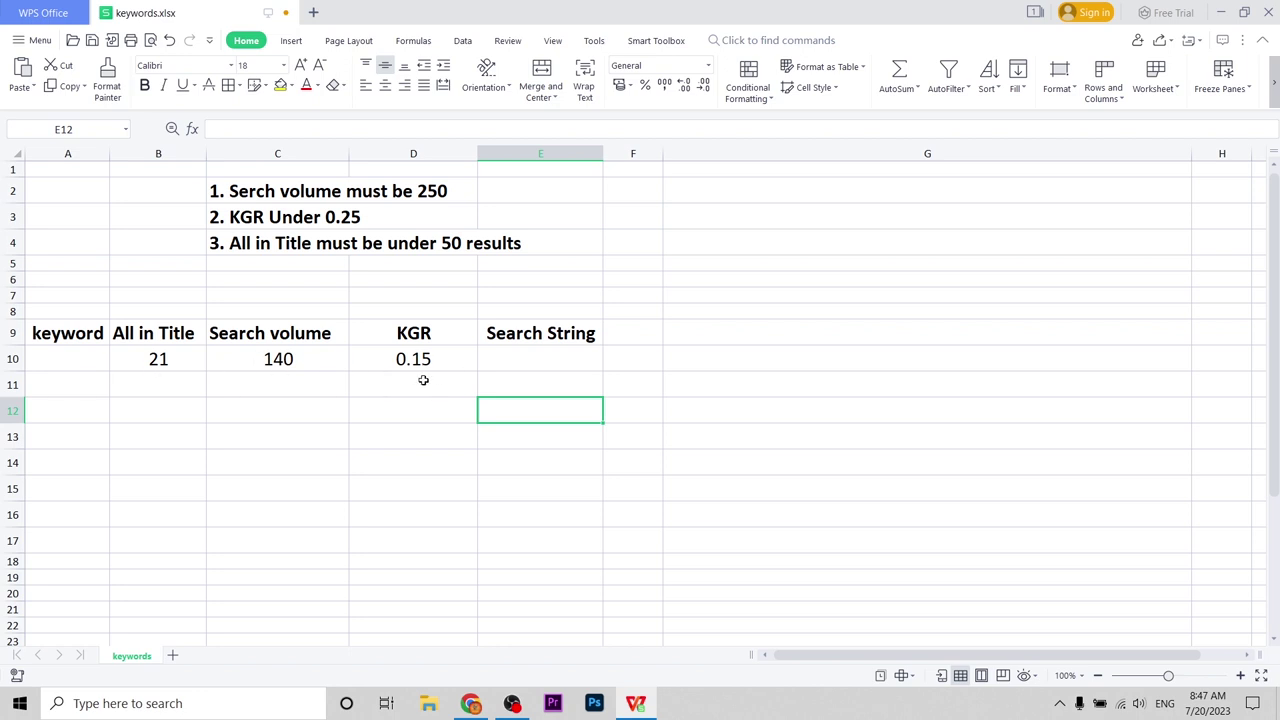
Step: Fill keyword cell A10 with "german shepherd dog training commands", taken from the Google search in Chrome
left_click(472, 704)
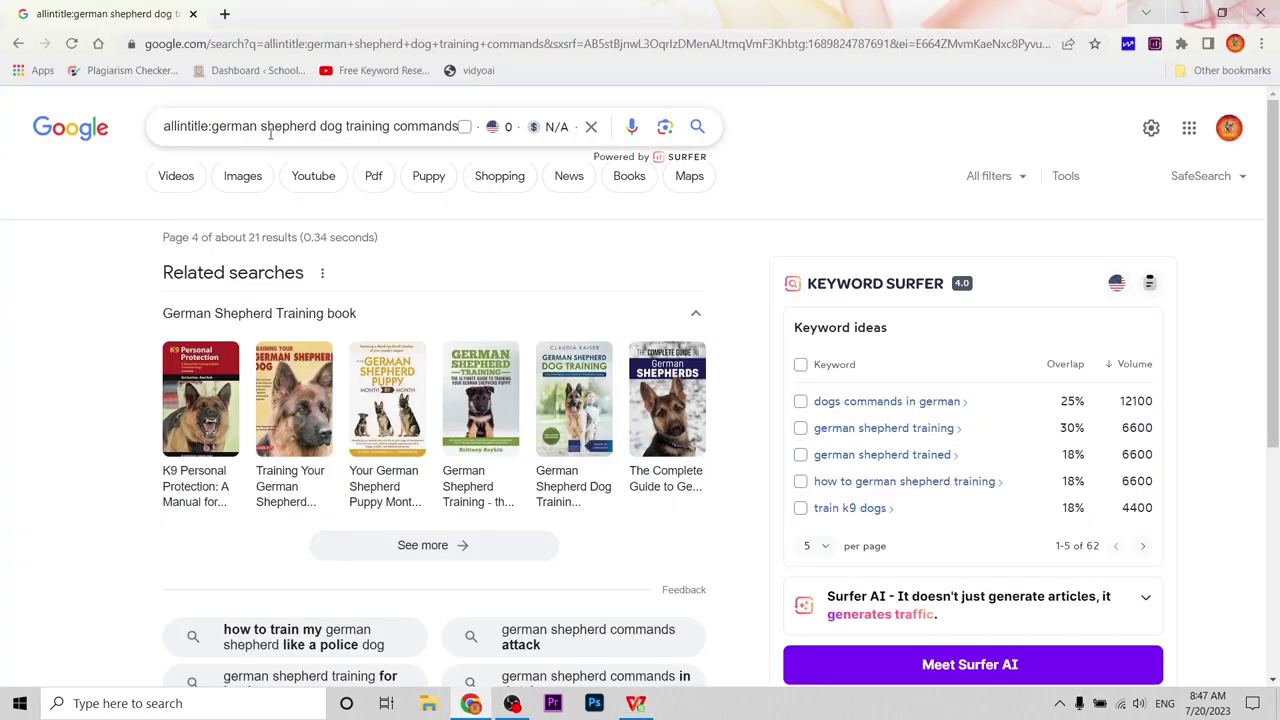
left_click(635, 703)
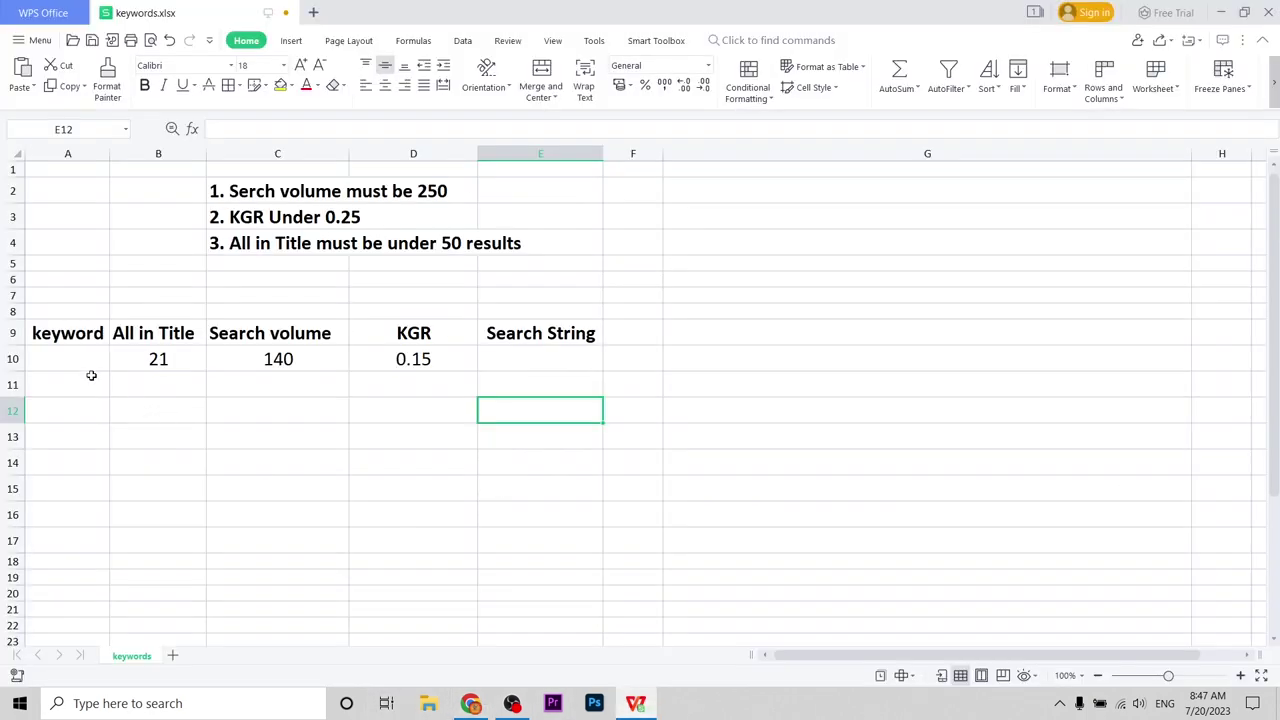
left_click(65, 360)
type("german shepherd dog training commands")
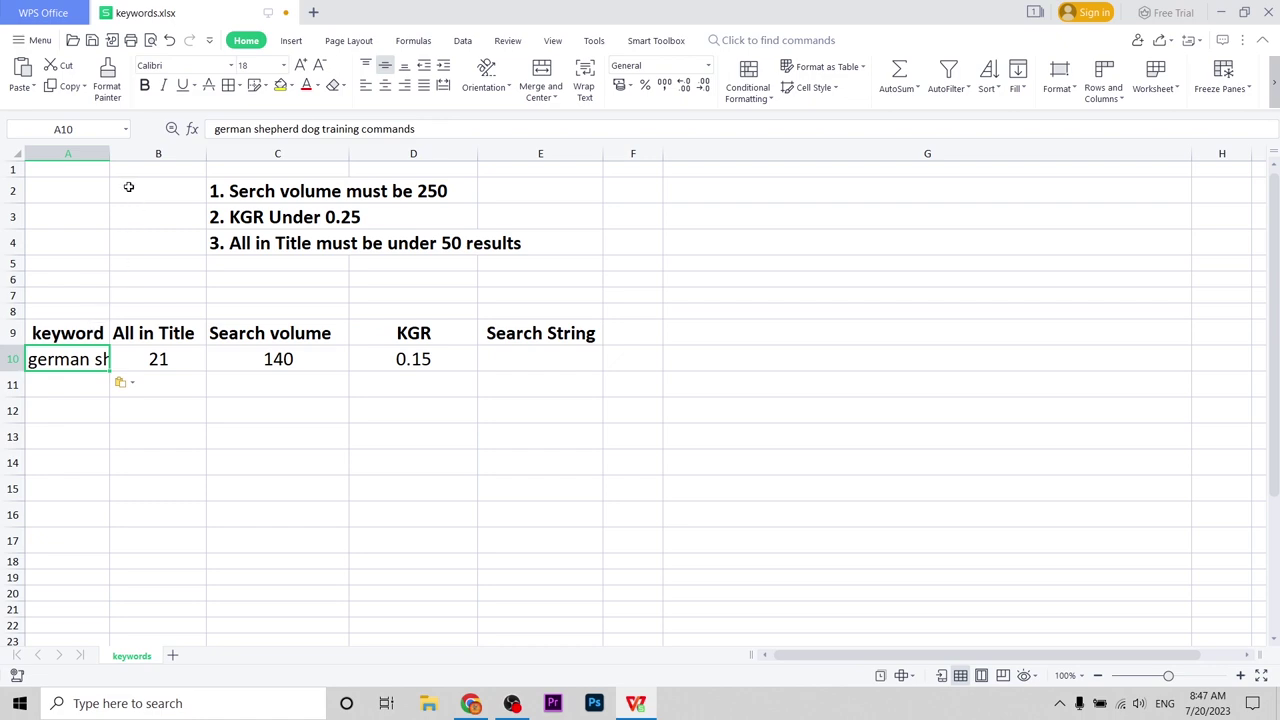
Step: Widen column A to fit its keyword and fill Search String cell E10 with the allintitle Google search link from Chrome
double_click(110, 154)
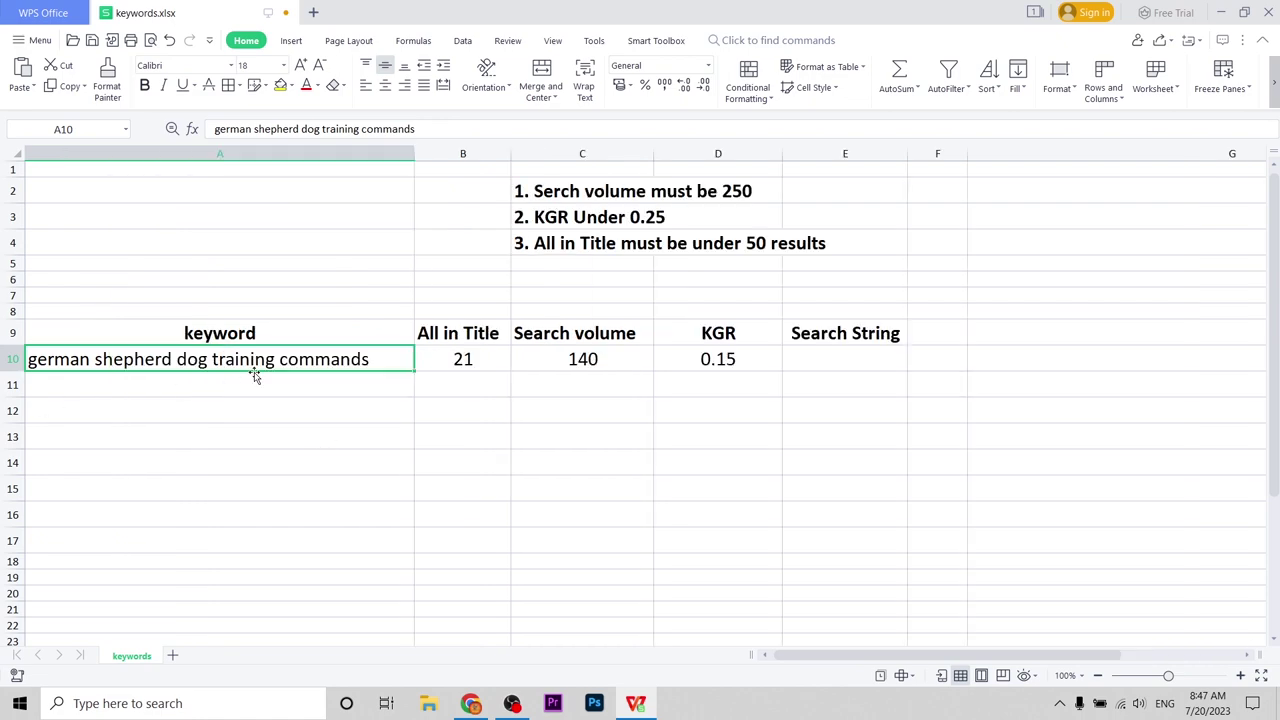
left_click(470, 703)
left_click(237, 44)
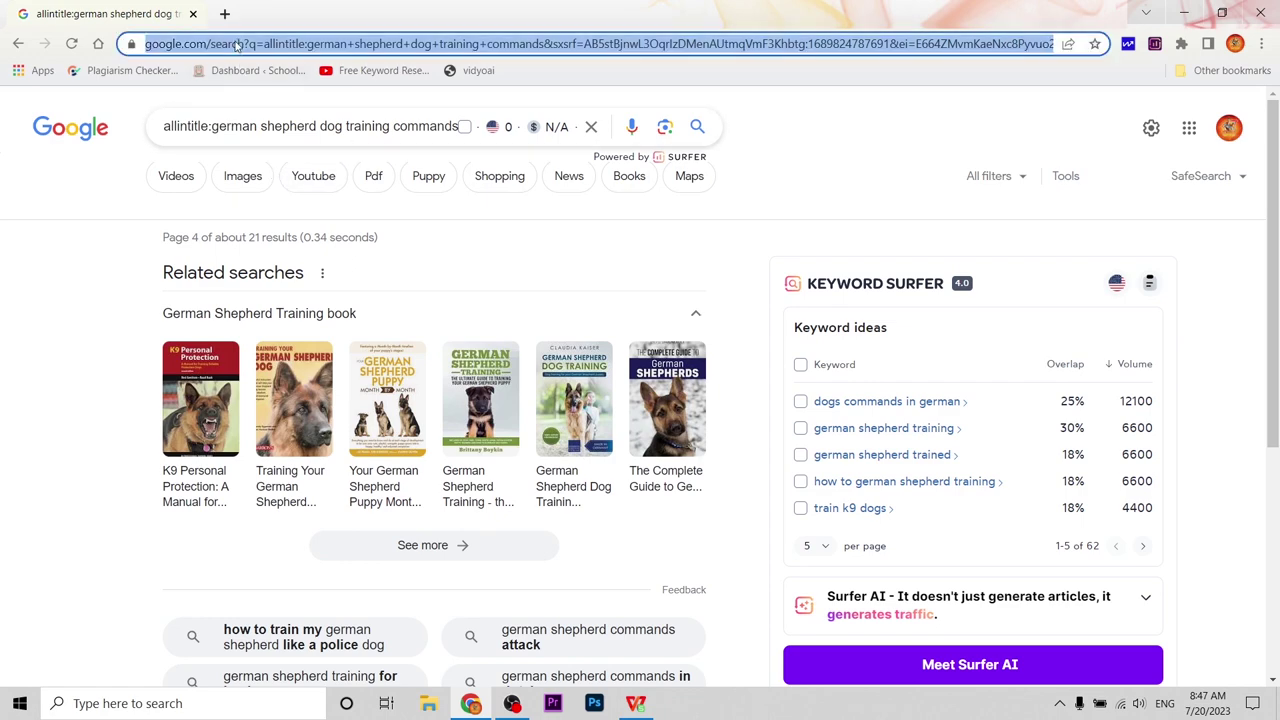
key("alt+Tab")
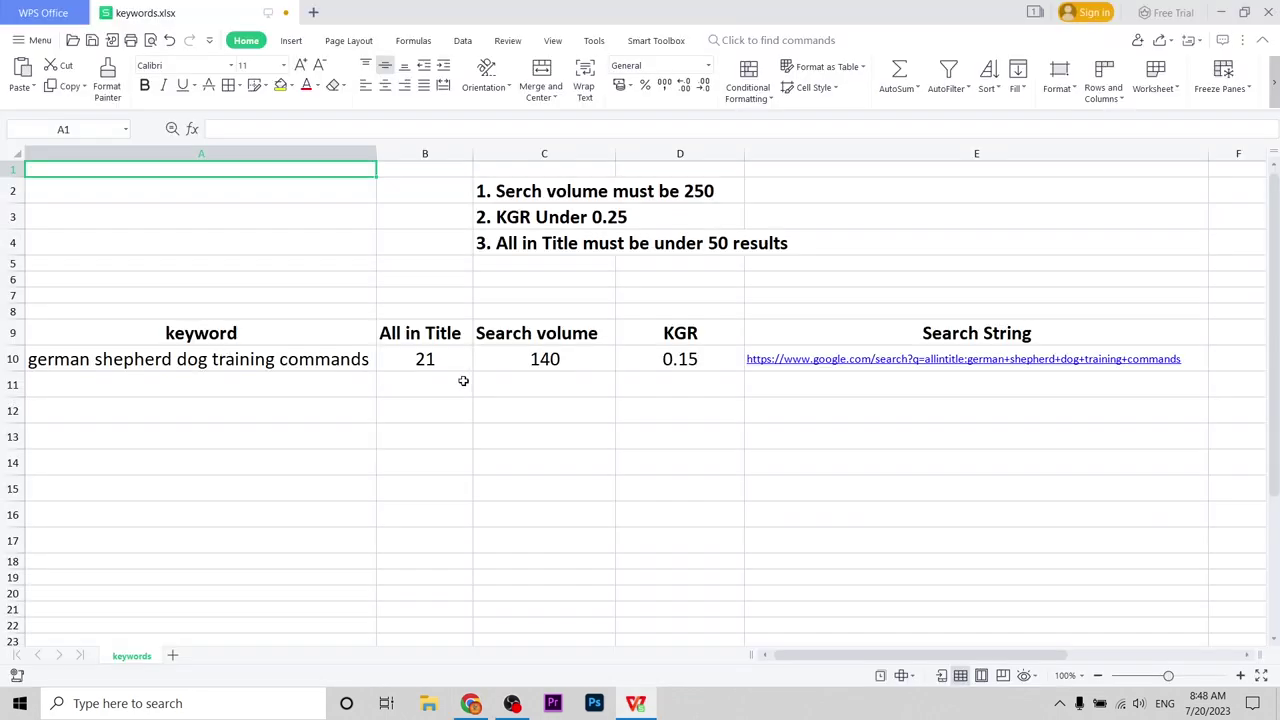
Step: Check the search in Chrome, return to the WPS sheet and bring up the Requirements list in G30:G34
left_click(470, 703)
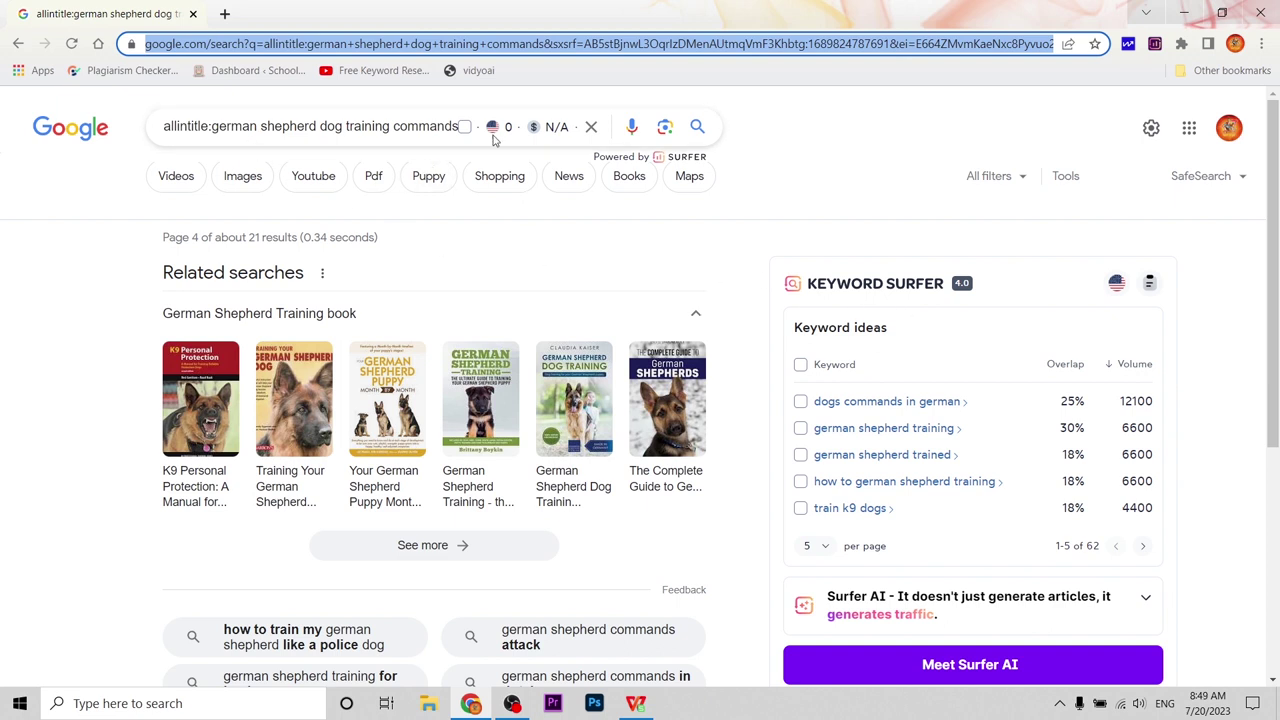
left_click(636, 703)
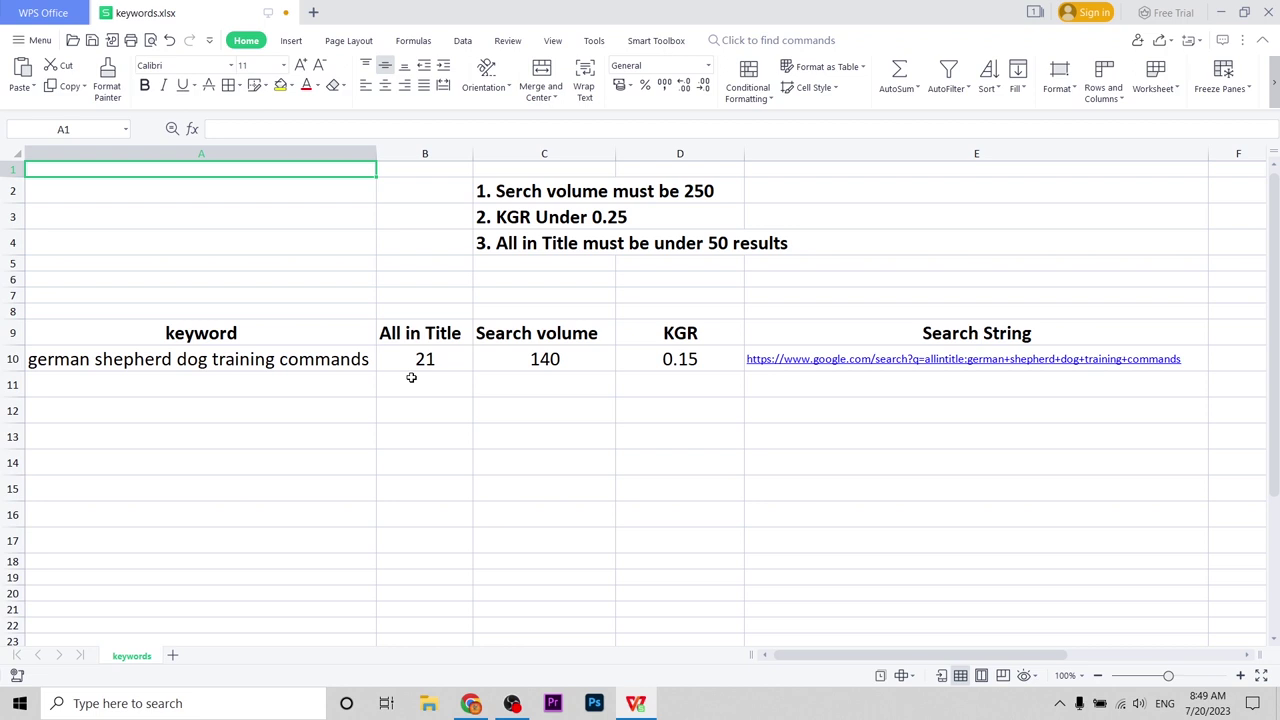
scroll(531, 426, "down", 6)
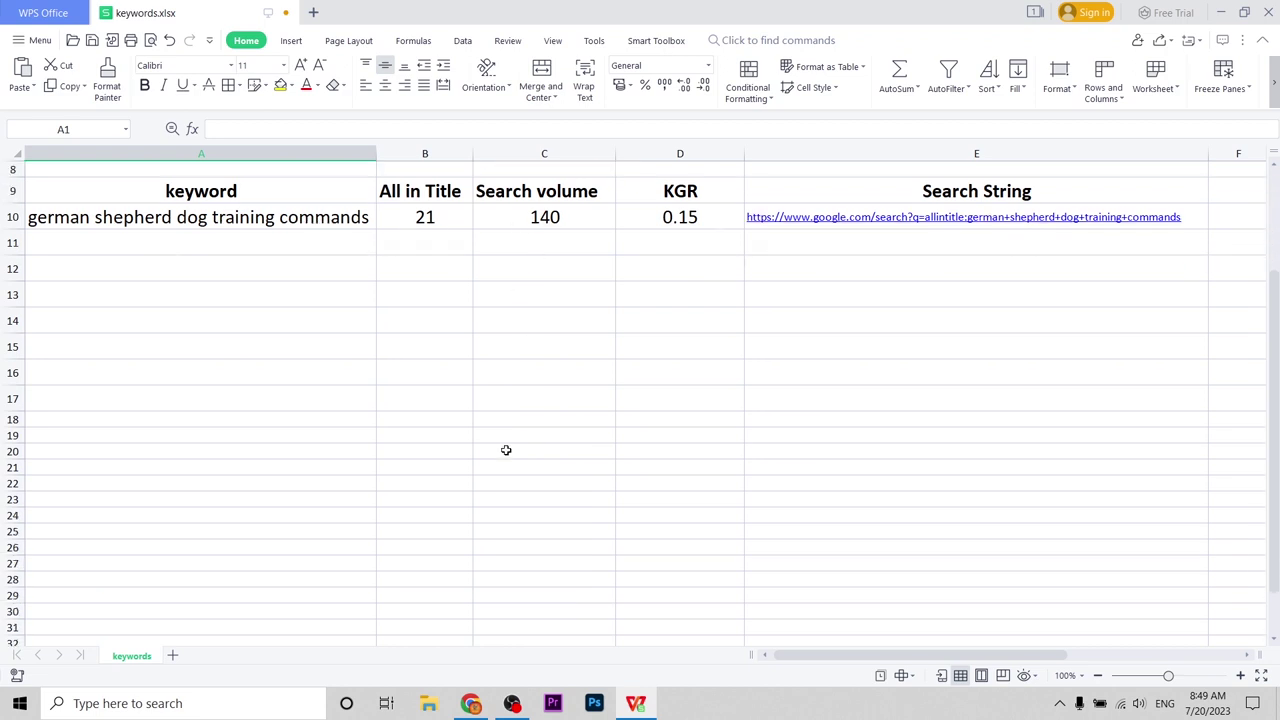
scroll(474, 431, "down", 20)
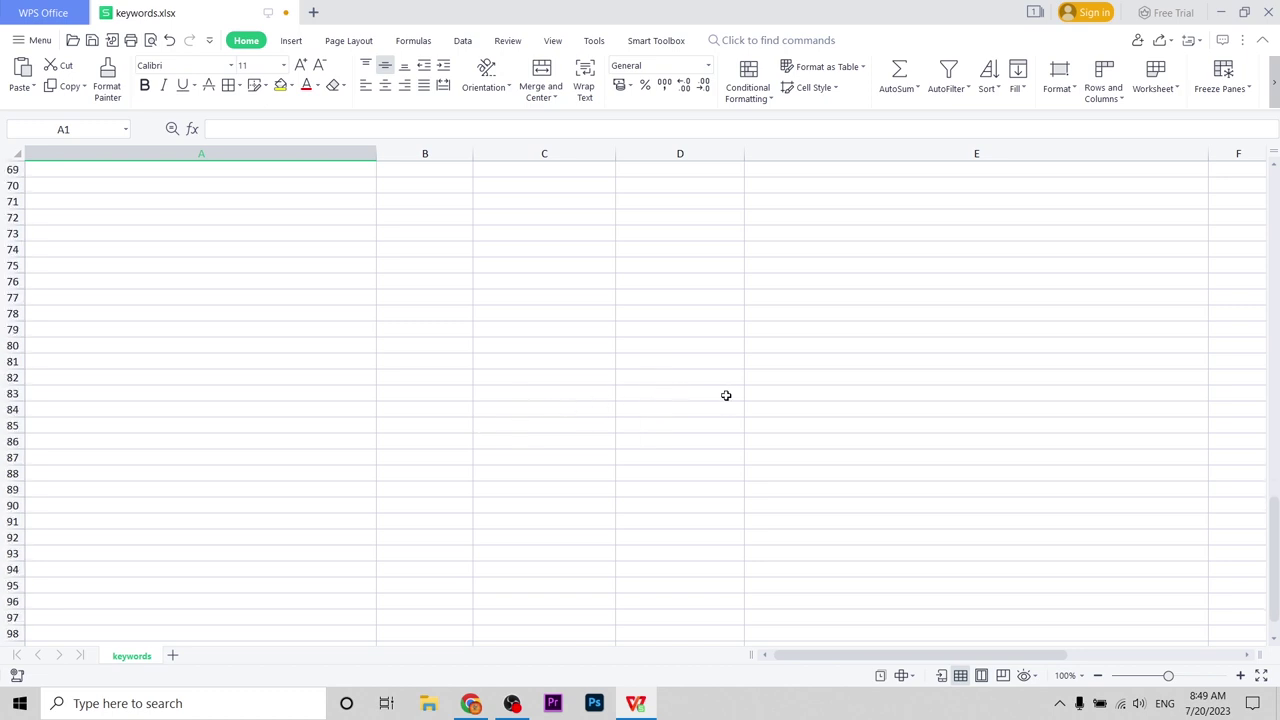
scroll(950, 390, "up", 5)
key("ctrl+z")
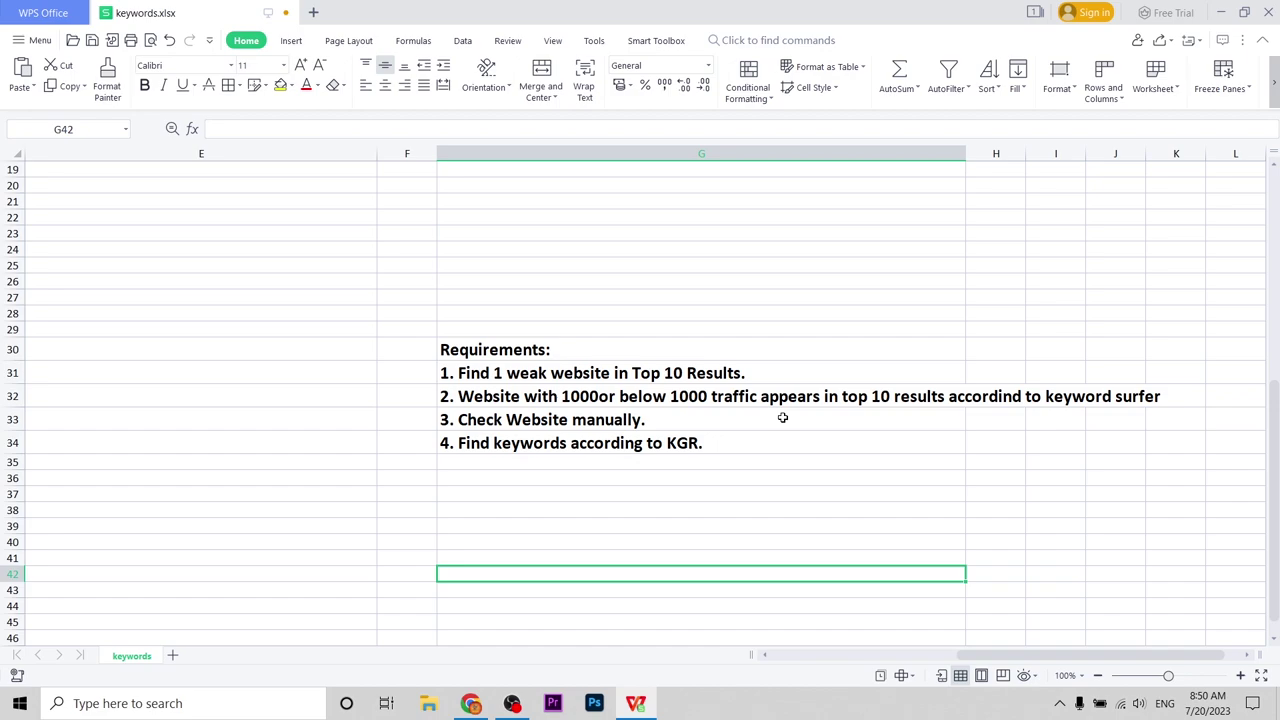
Step: Switch to Chrome and go back to page 1 of the allintitle search results
left_click(470, 703)
scroll(300, 500, "down", 4)
scroll(414, 620, "up", 4)
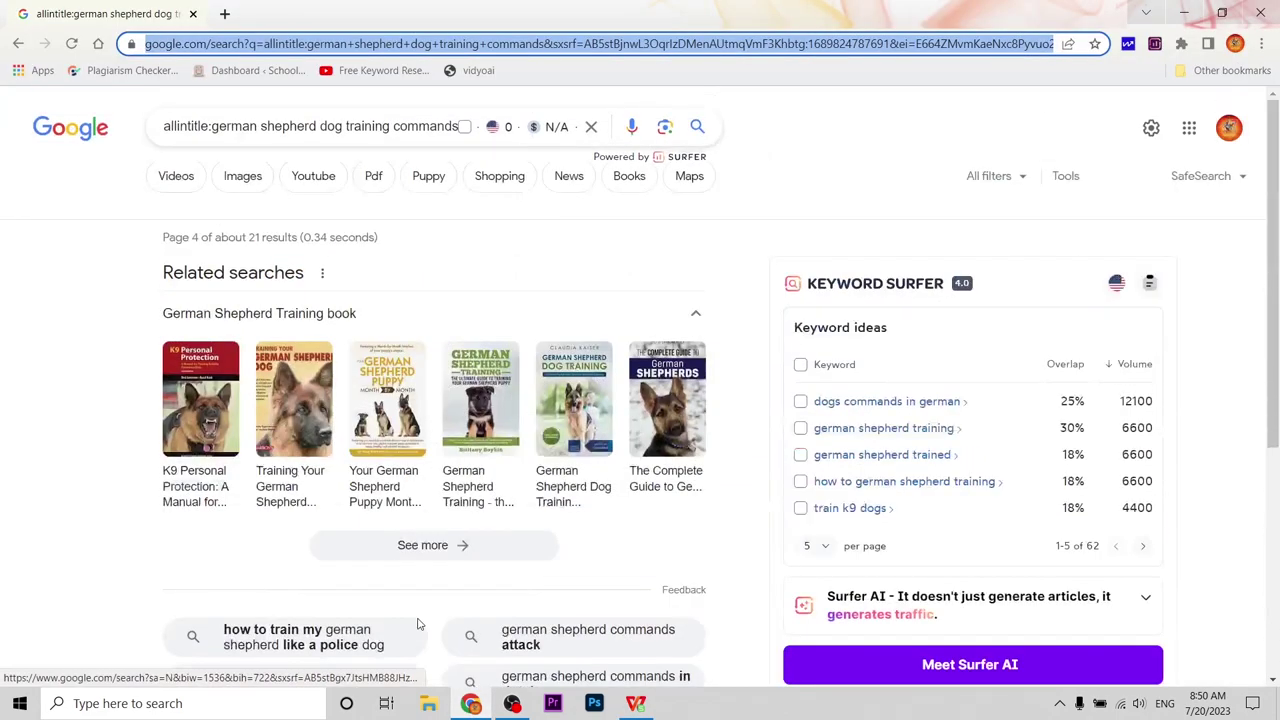
scroll(386, 577, "down", 4)
left_click(437, 558)
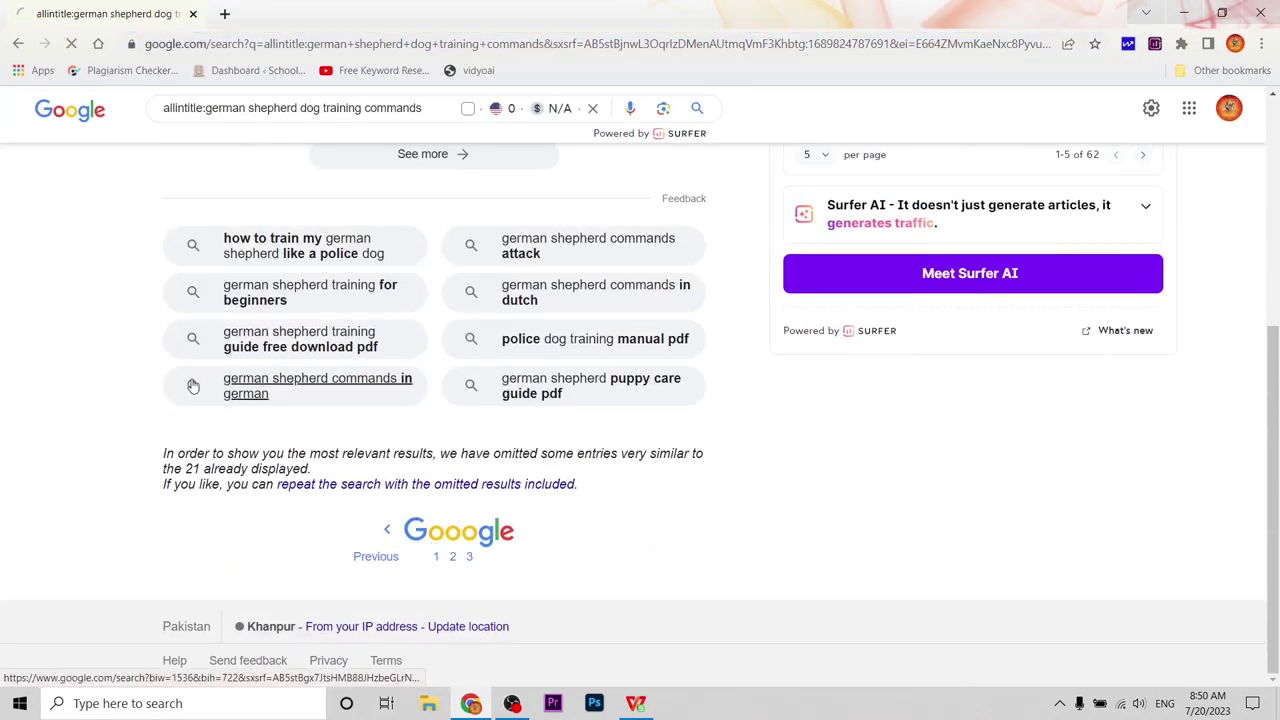
Step: Examine the Keyword Surfer traffic figures of the websites on pages 1 and 2 of the allintitle results for a weak website
scroll(229, 420, "down", 3)
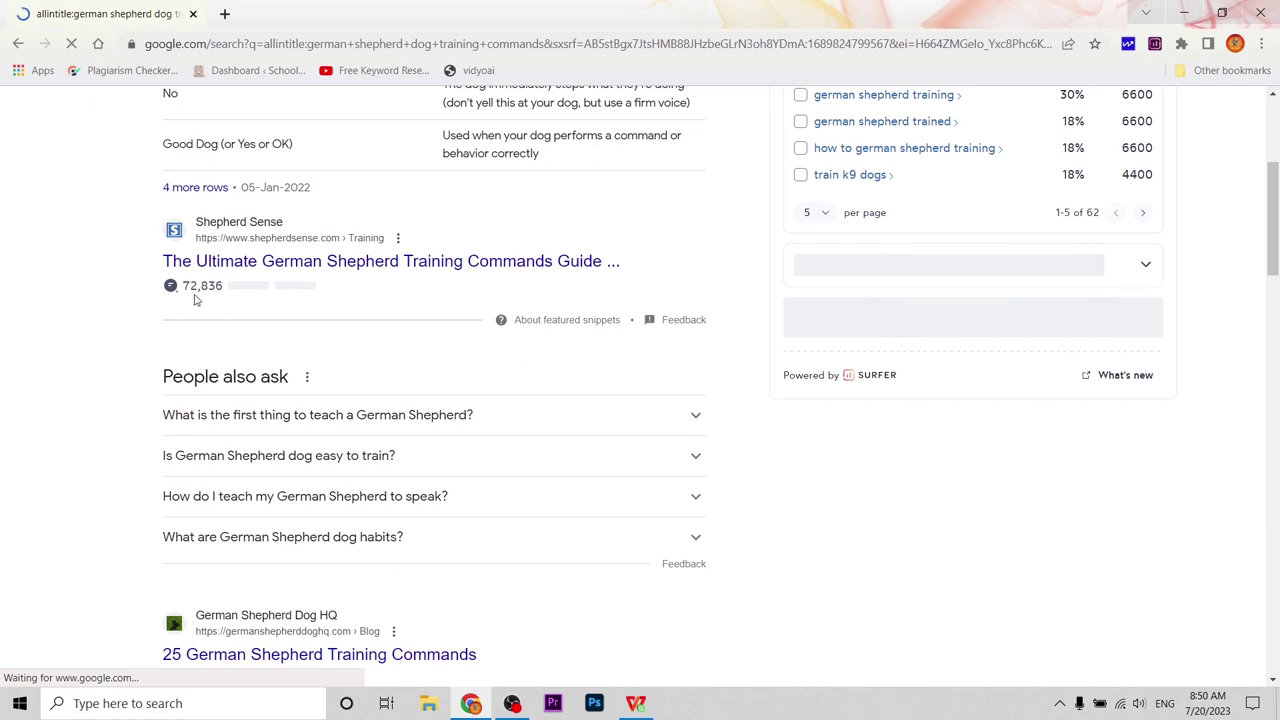
scroll(400, 538, "down", 2)
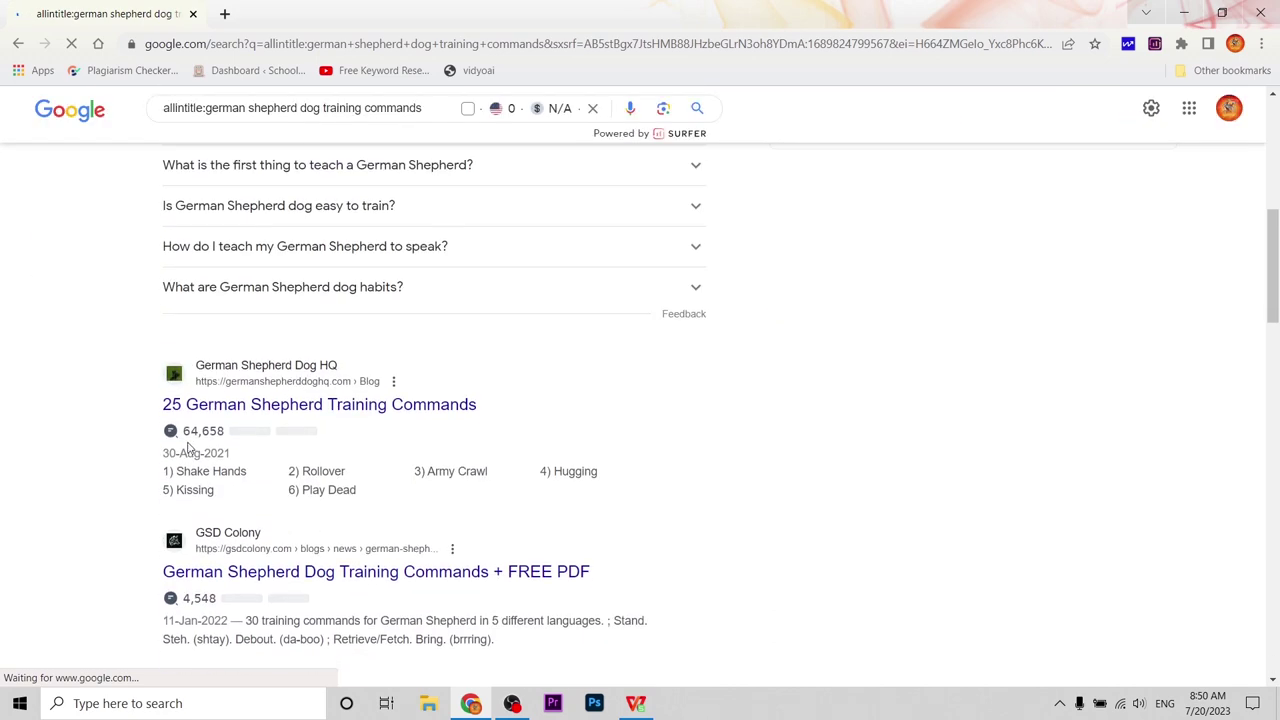
scroll(188, 447, "down", 2)
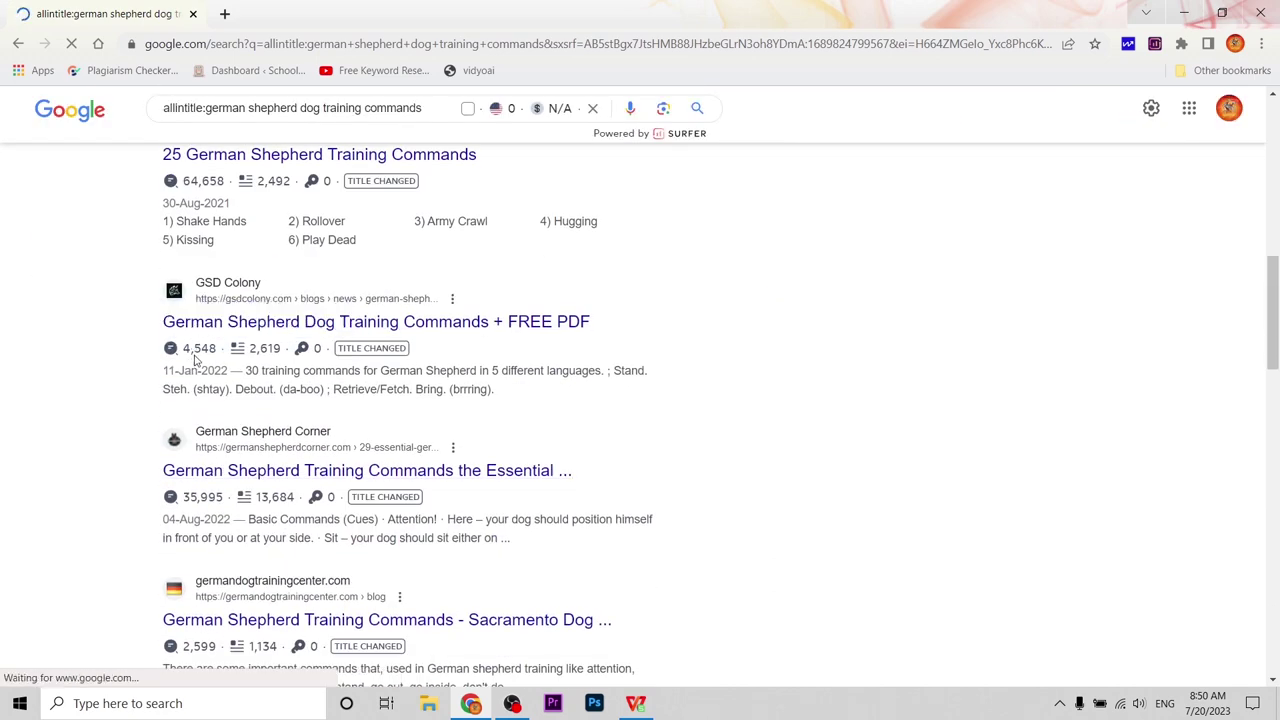
scroll(255, 456, "down", 2)
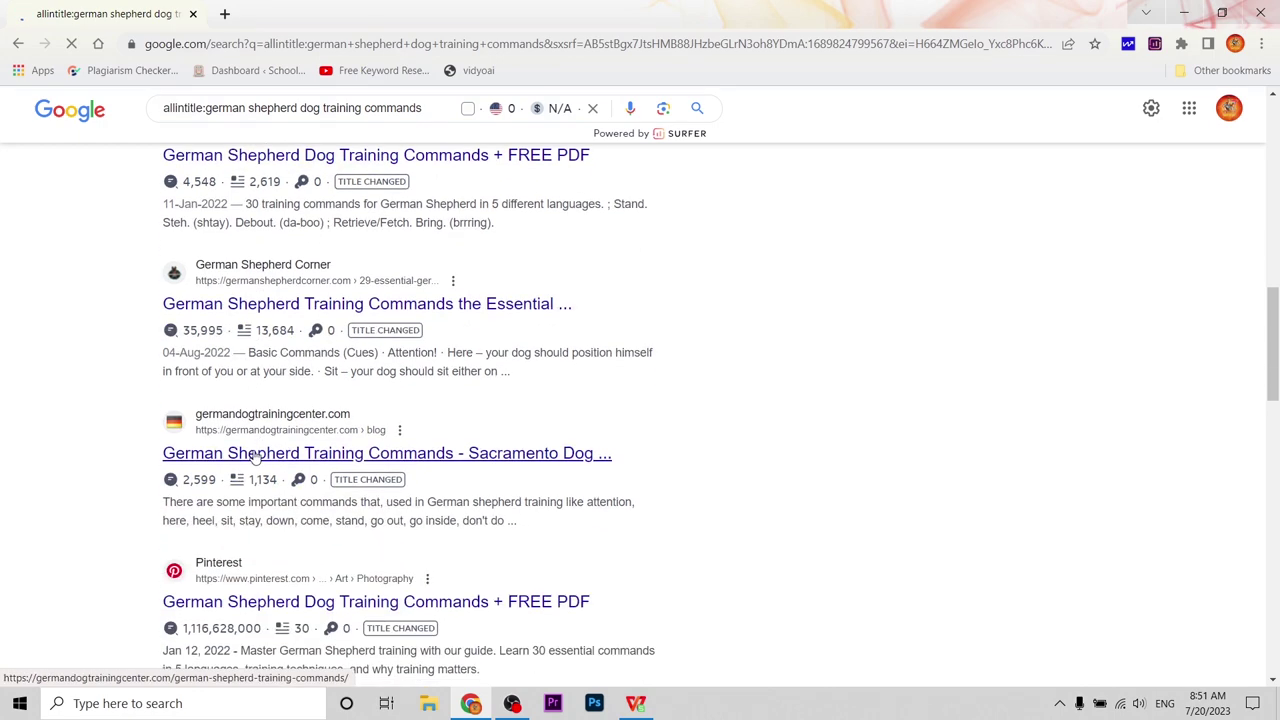
scroll(205, 380, "down", 1)
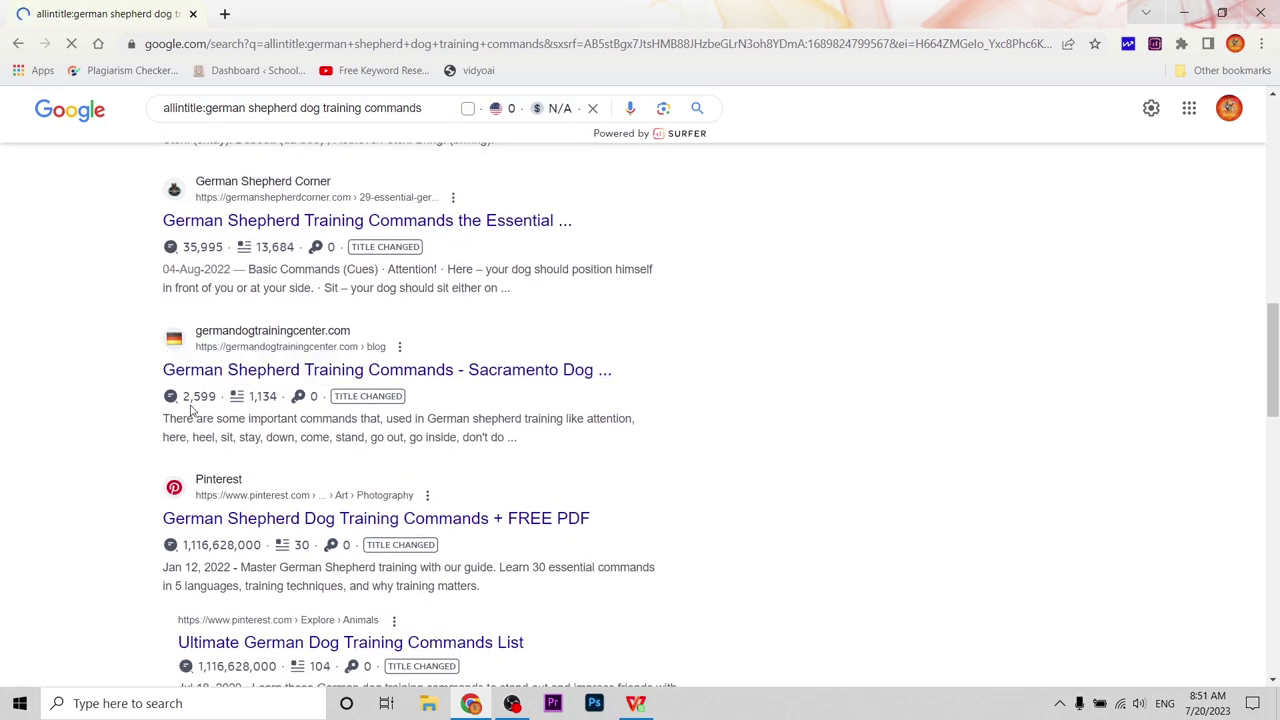
scroll(200, 430, "down", 2)
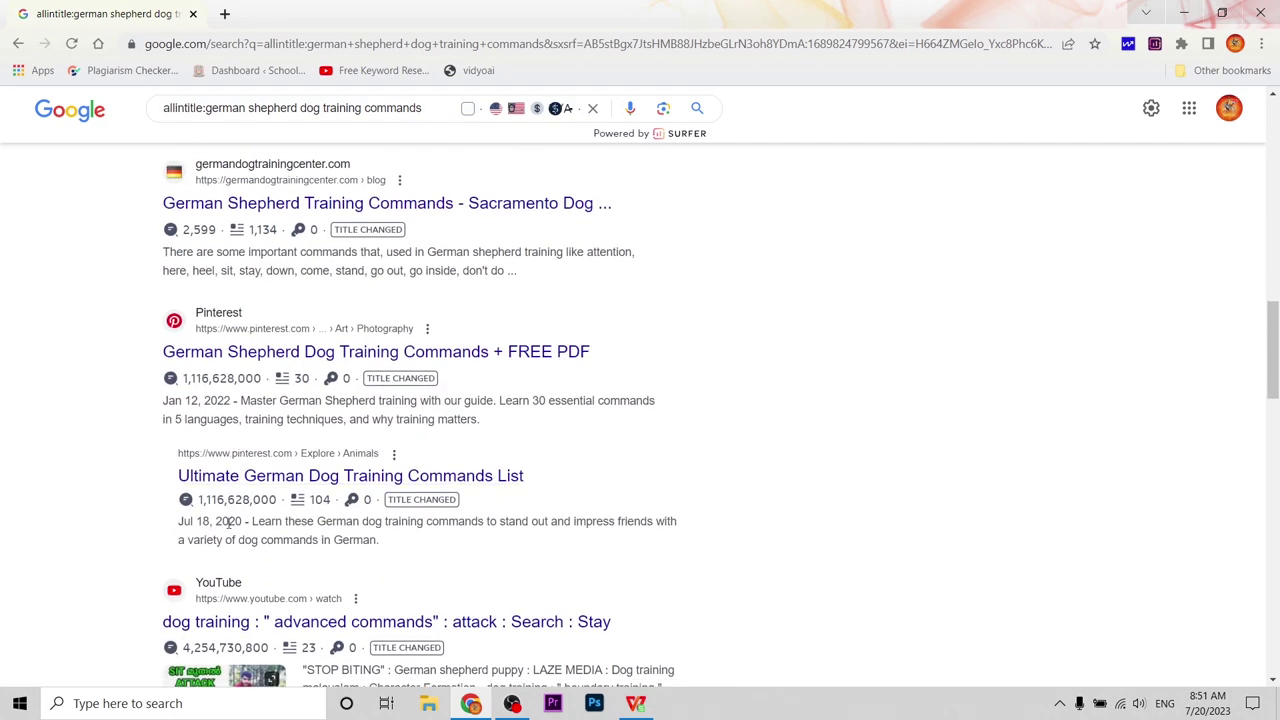
scroll(270, 503, "down", 1)
scroll(270, 503, "down", 2)
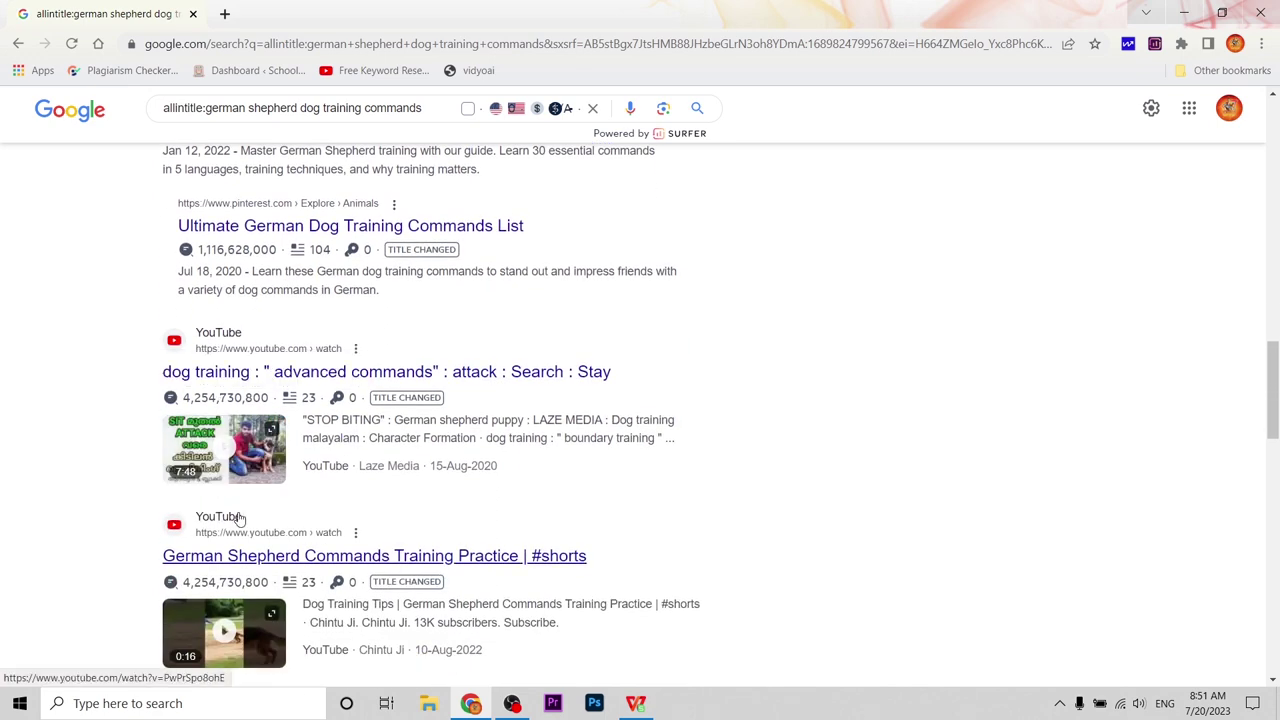
scroll(207, 508, "down", 10)
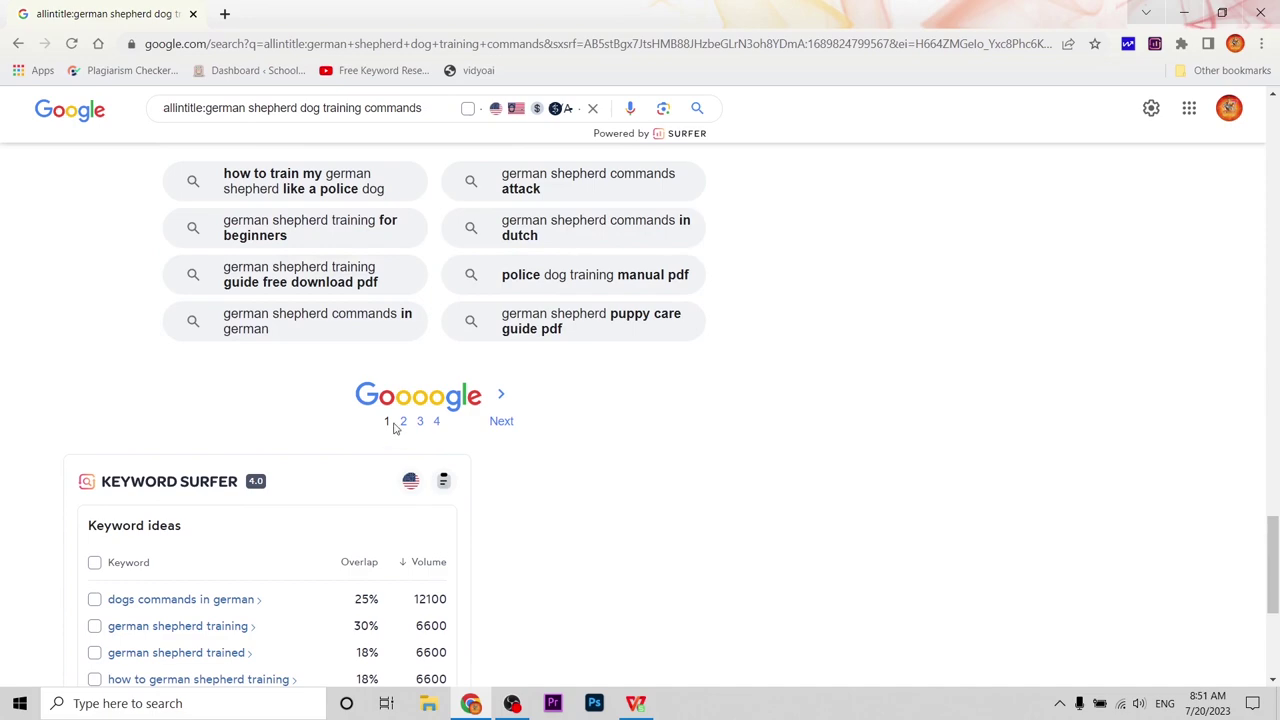
left_click(403, 421)
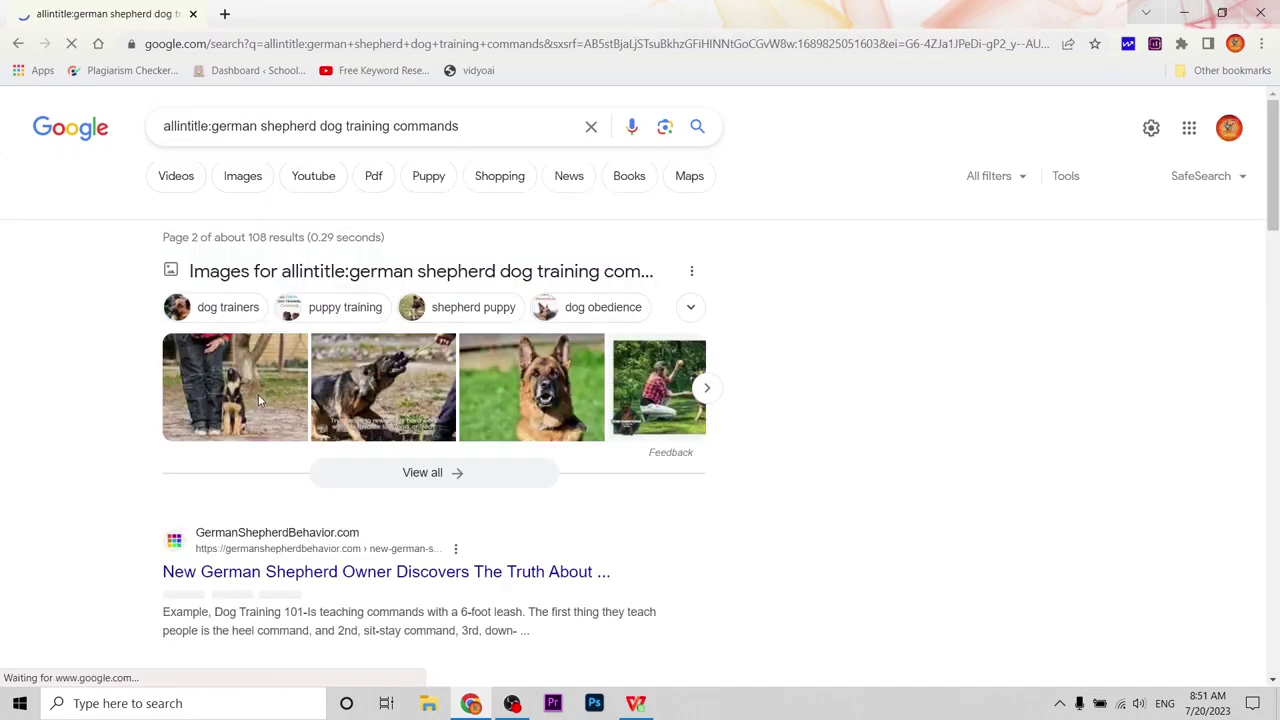
scroll(303, 505, "down", 2)
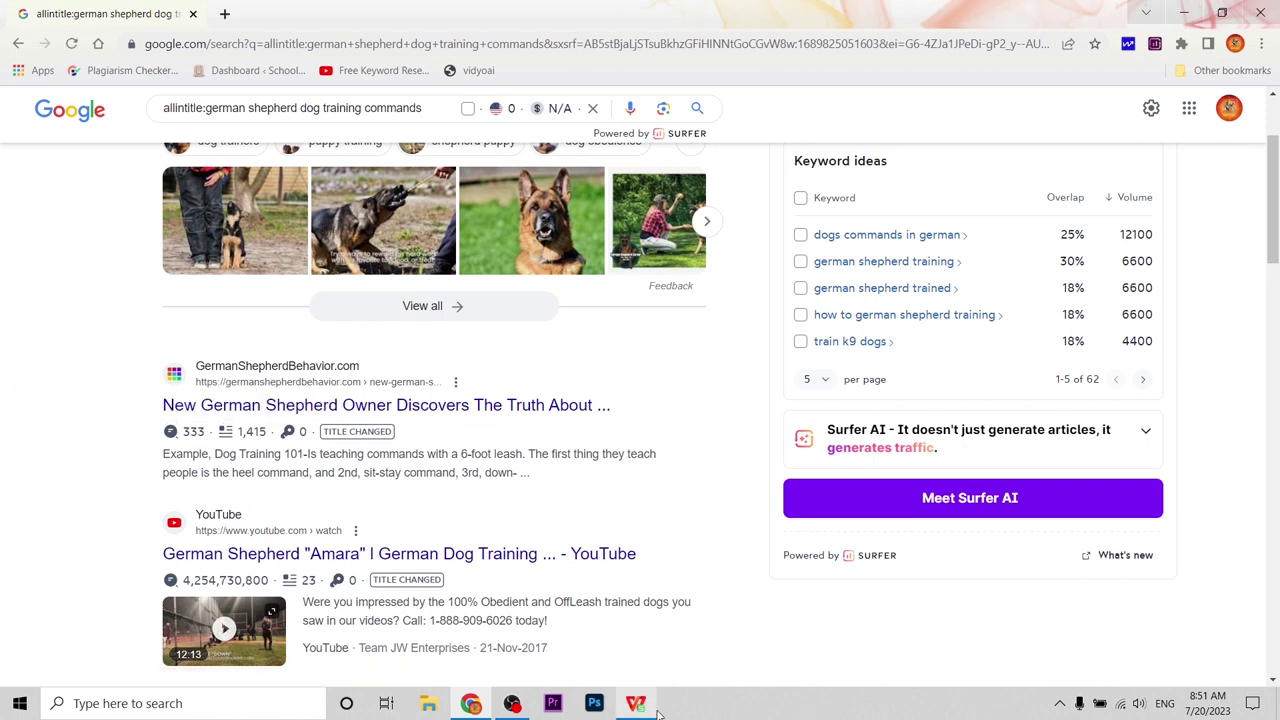
Step: Switch back to the WPS sheet, review requirements 3 and 4 in G33:G34 and return to the keyword table
mouse_move(648, 712)
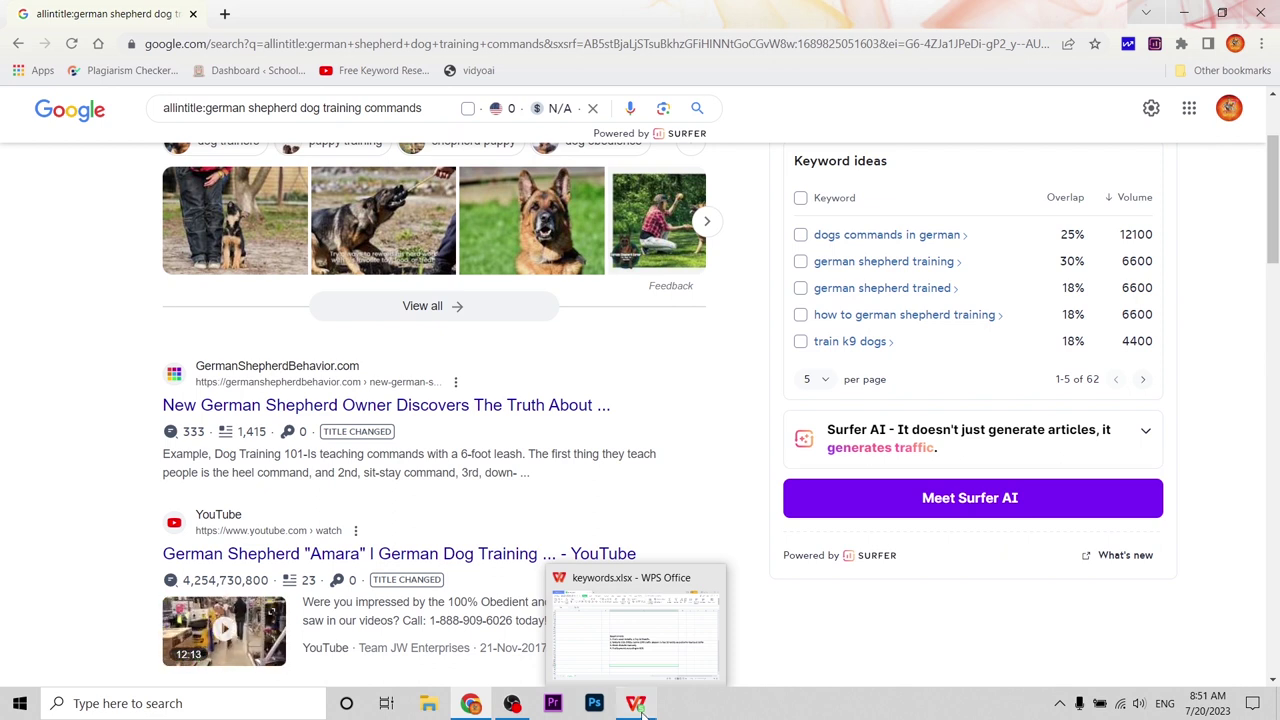
left_click(638, 706)
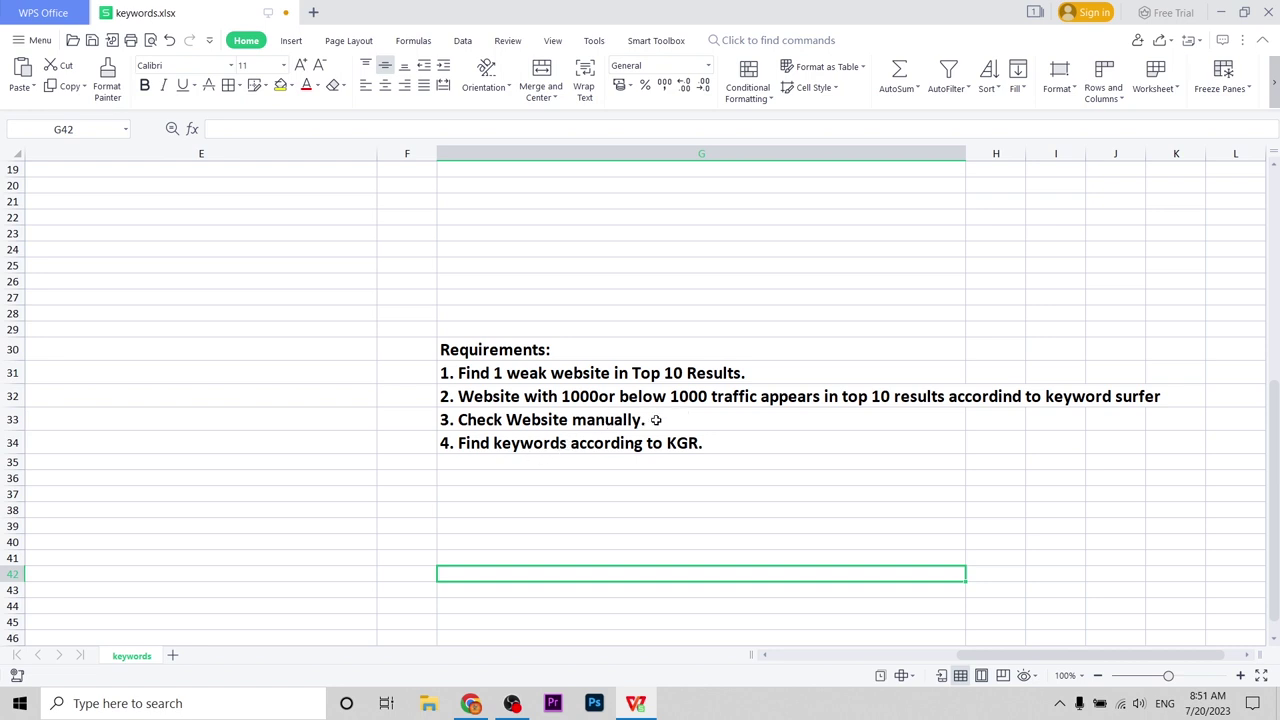
left_click(658, 420)
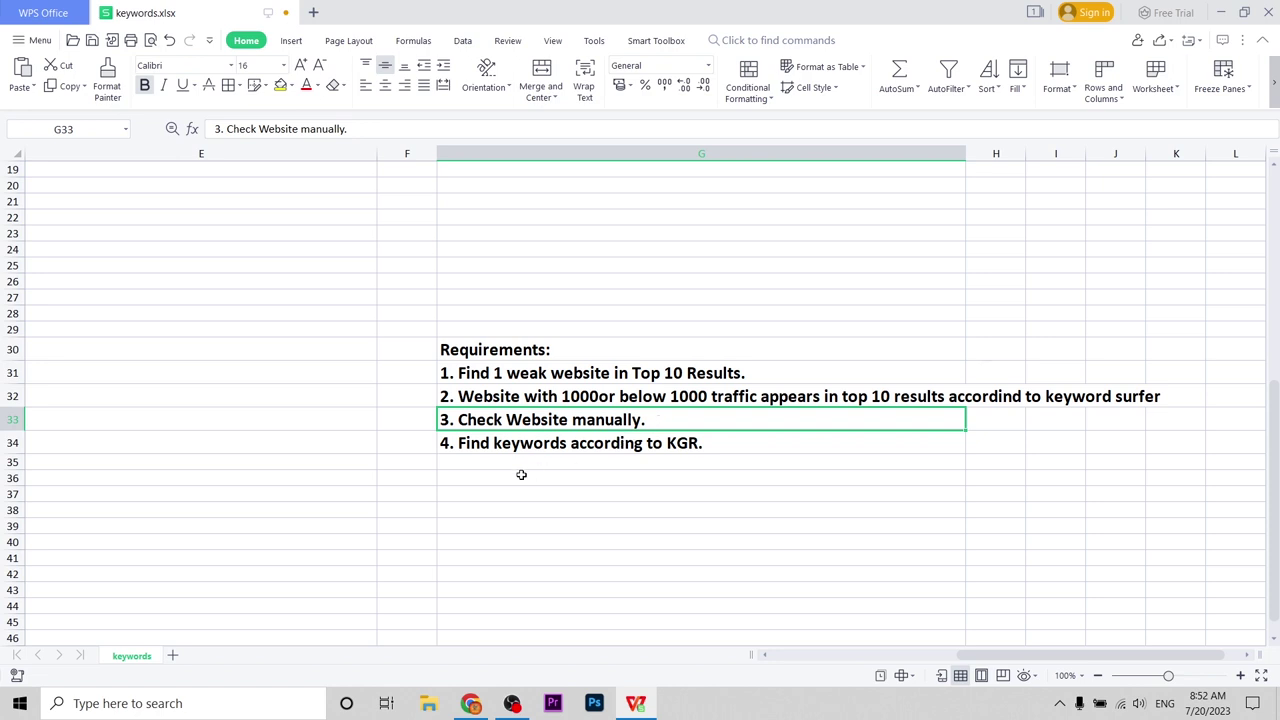
left_click(492, 450)
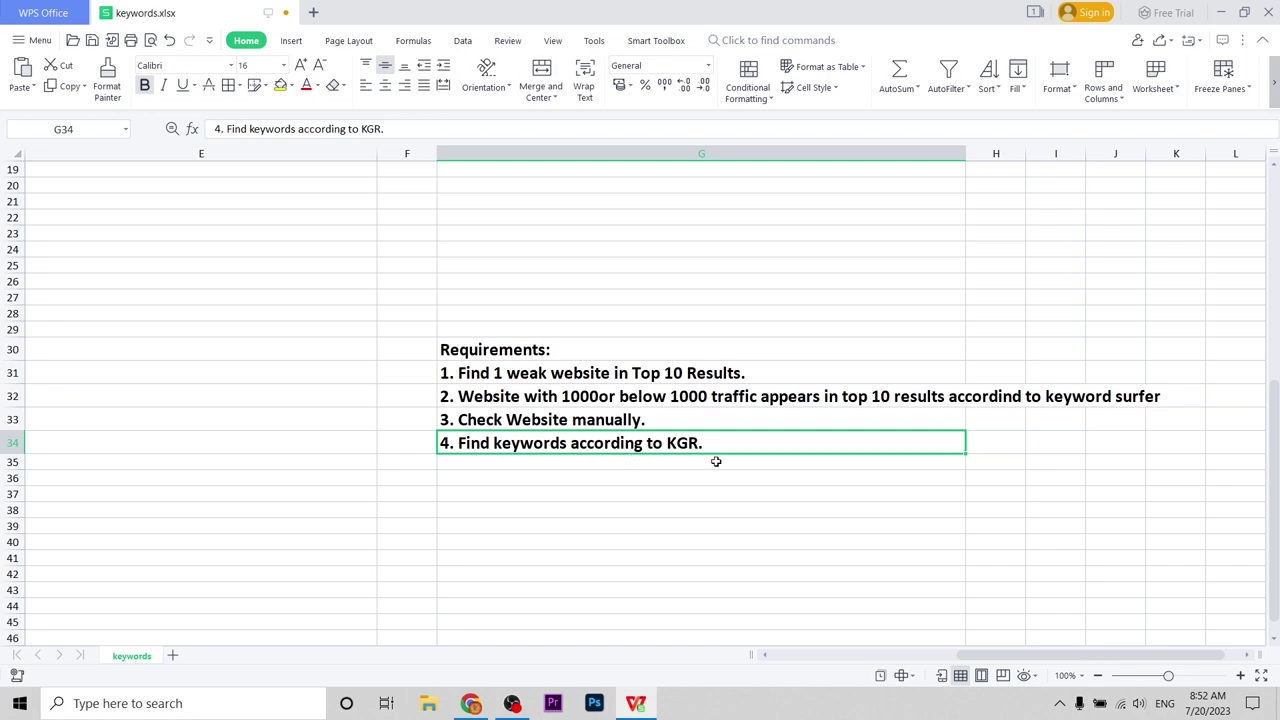
scroll(363, 453, "up", 6)
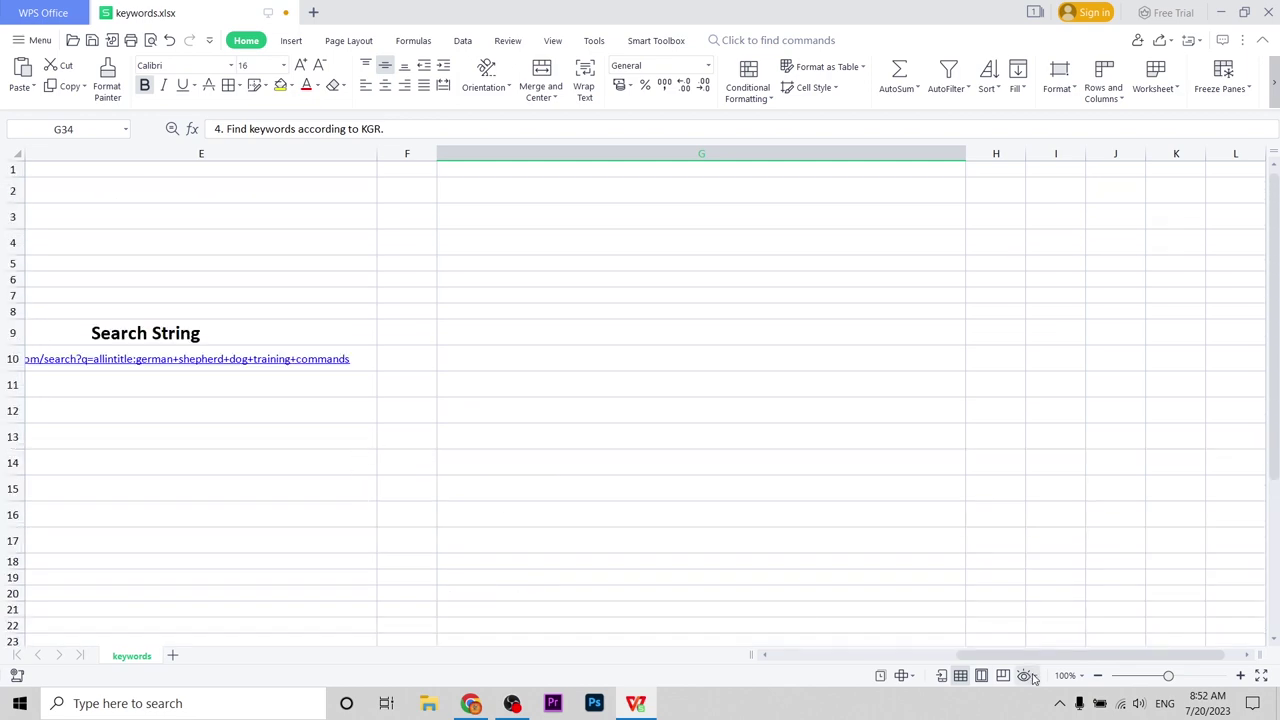
left_click_drag(1041, 655, 859, 655)
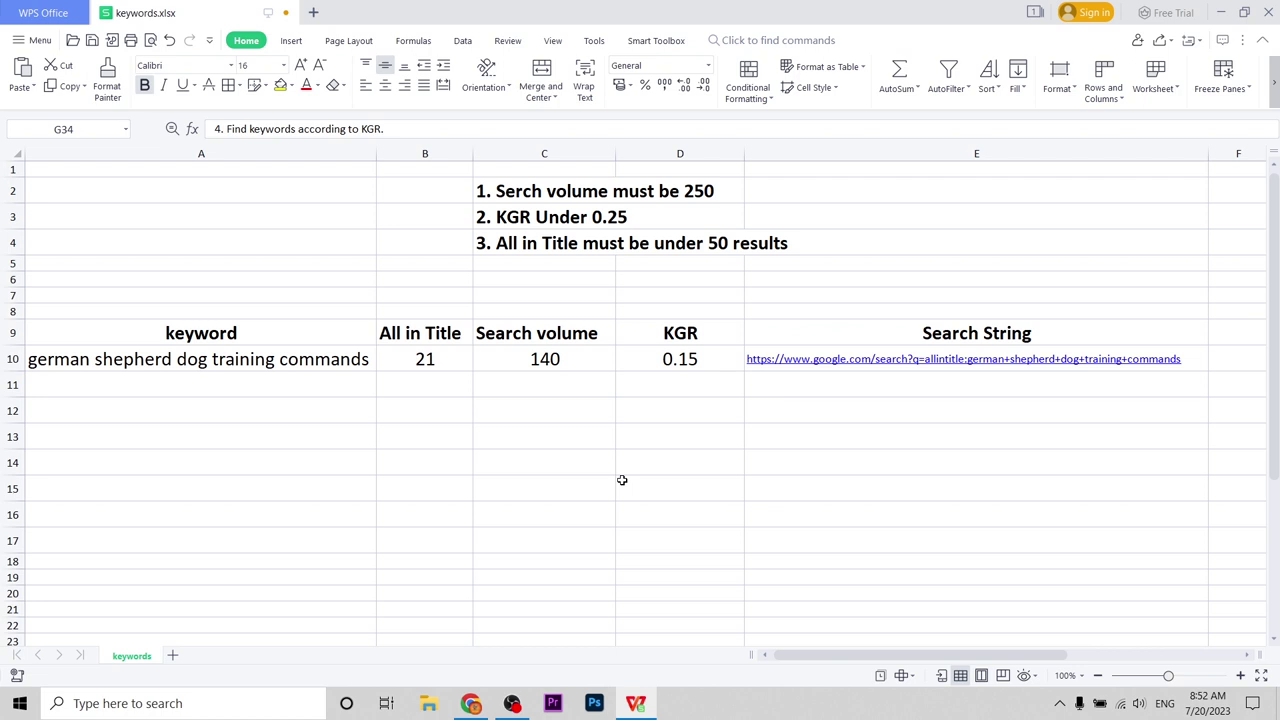
mouse_move(633, 704)
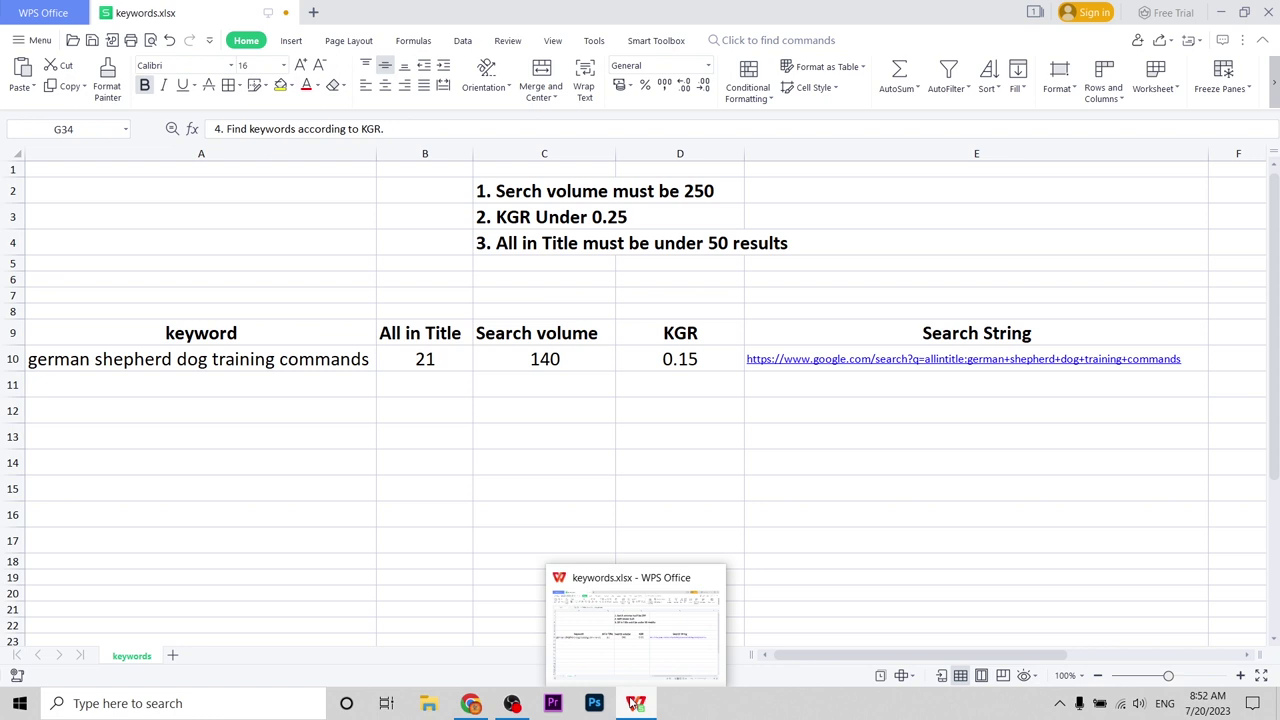